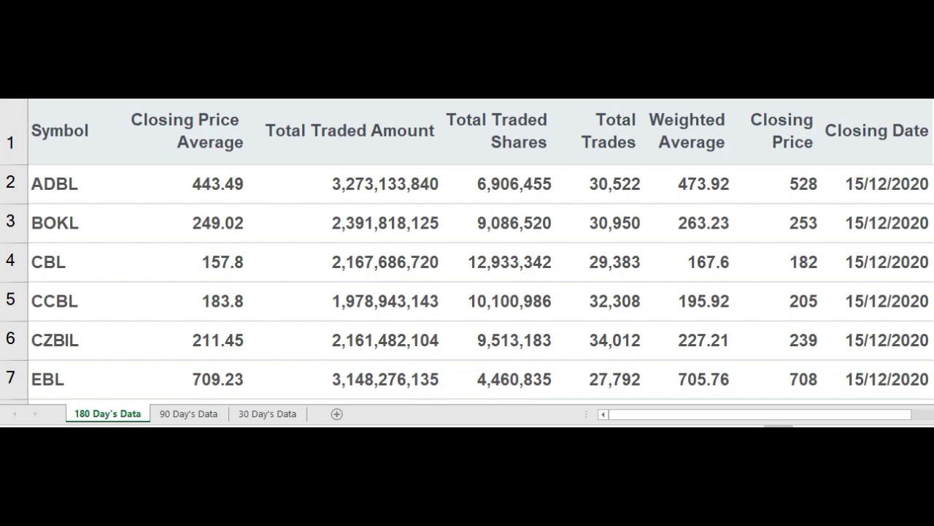
# Step: Look through the 90 Day's, 30 Day's and 180 Day's Data sheets, and view the full list of symbols in the 180-day table
pyautogui.click(180, 414)
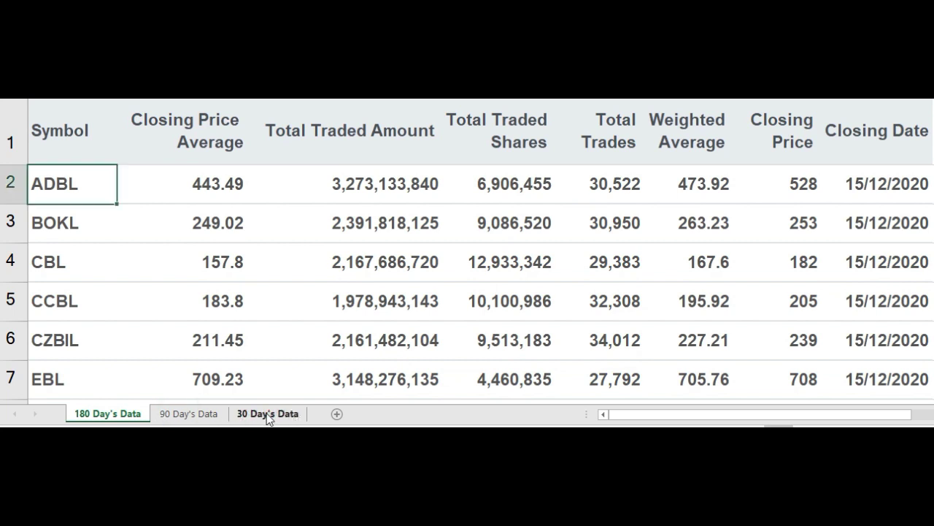
pyautogui.click(266, 414)
pyautogui.click(106, 416)
pyautogui.click(179, 413)
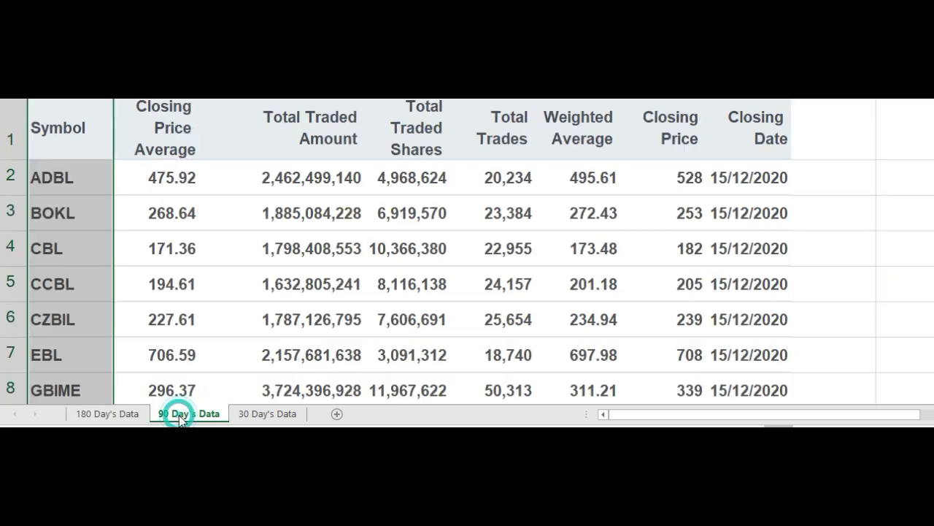
pyautogui.click(257, 414)
pyautogui.click(135, 419)
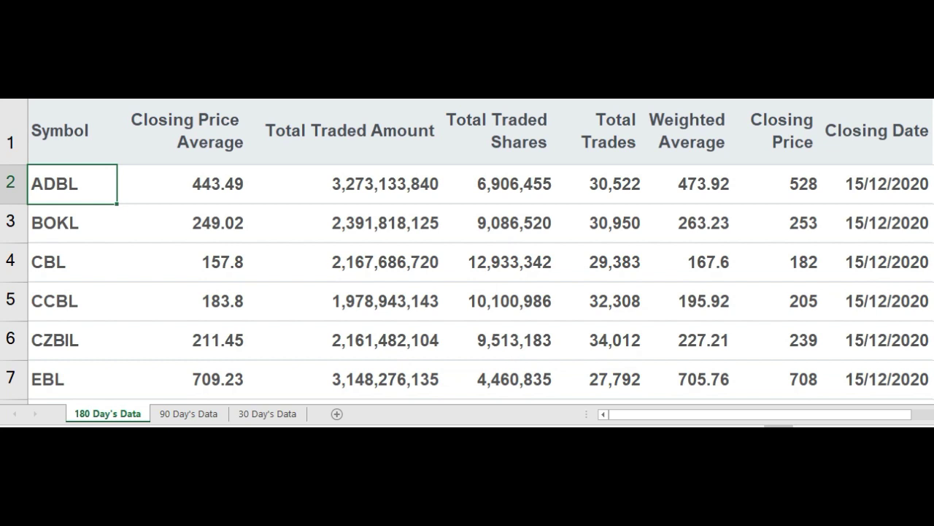
pyautogui.scroll(-4, 468, 251)
pyautogui.scroll(4, 467, 251)
# Step: Sort the whole 180-day table by Weighted Average from largest to smallest, and re-sort it by Total Traded Shares from largest to smallest
pyautogui.click(689, 100)
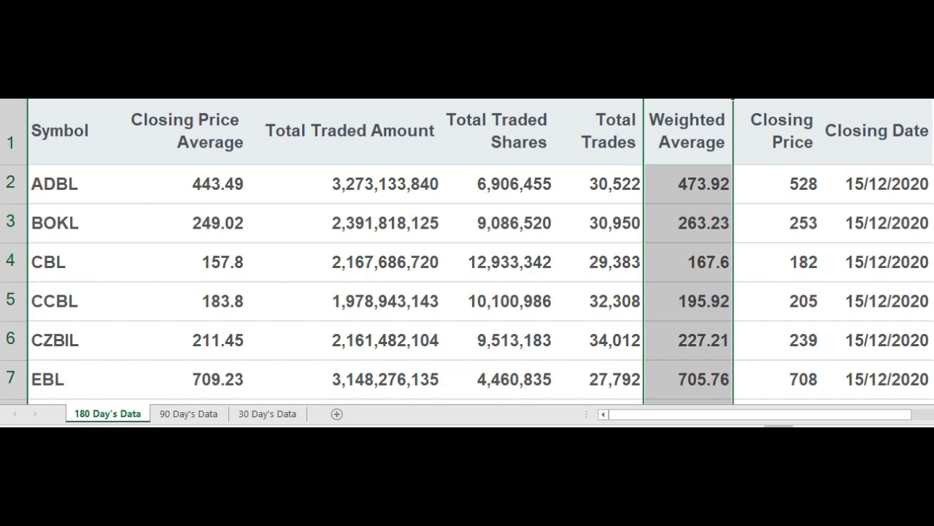
pyautogui.click(563, 217)
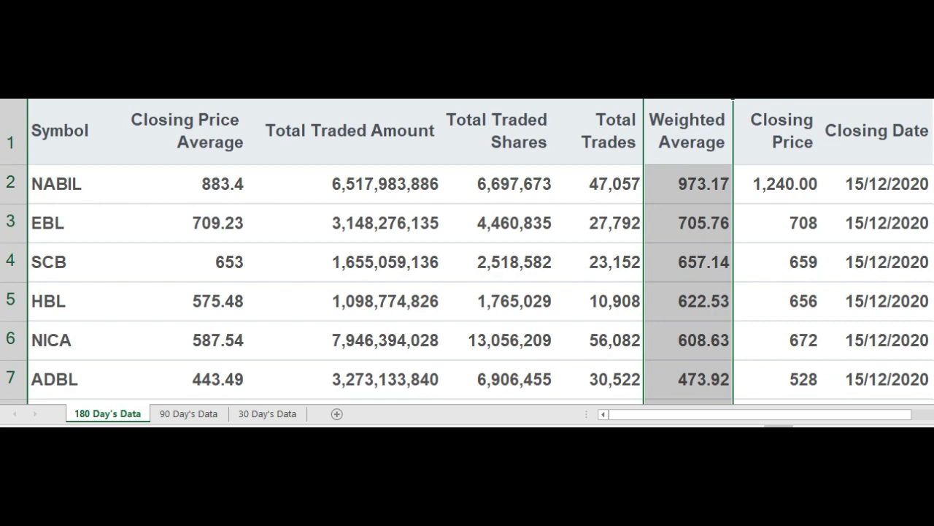
pyautogui.click(499, 102)
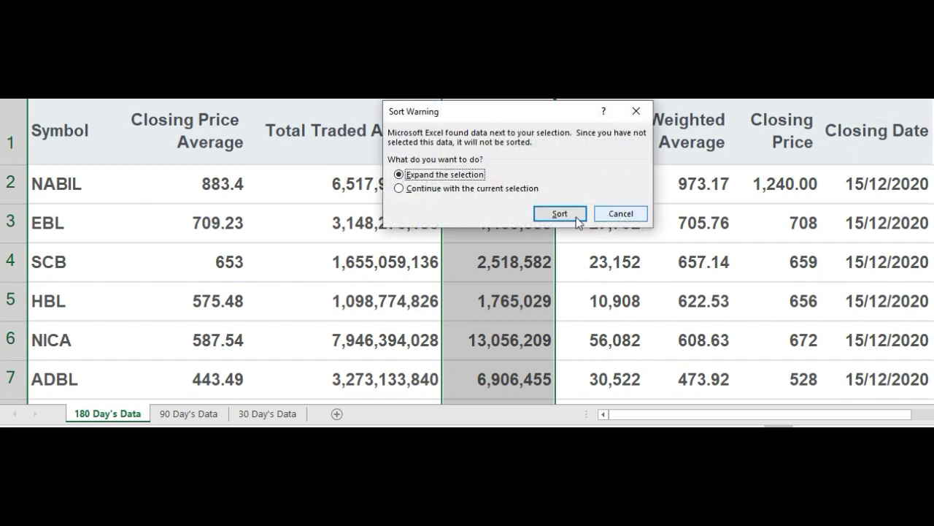
pyautogui.click(562, 212)
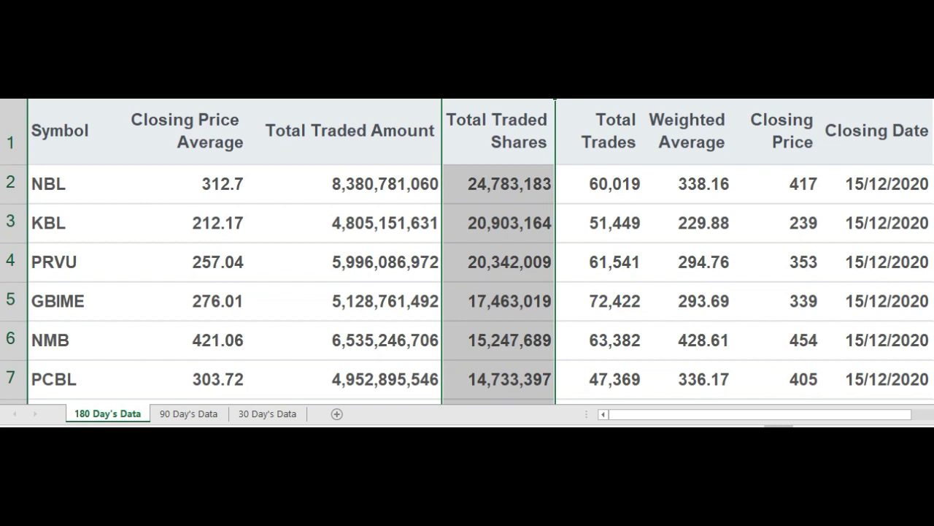
# Step: Review the 180-day ranking by Total Traded Shares from the first symbol down to the last row
pyautogui.scroll(-1, 467, 252)
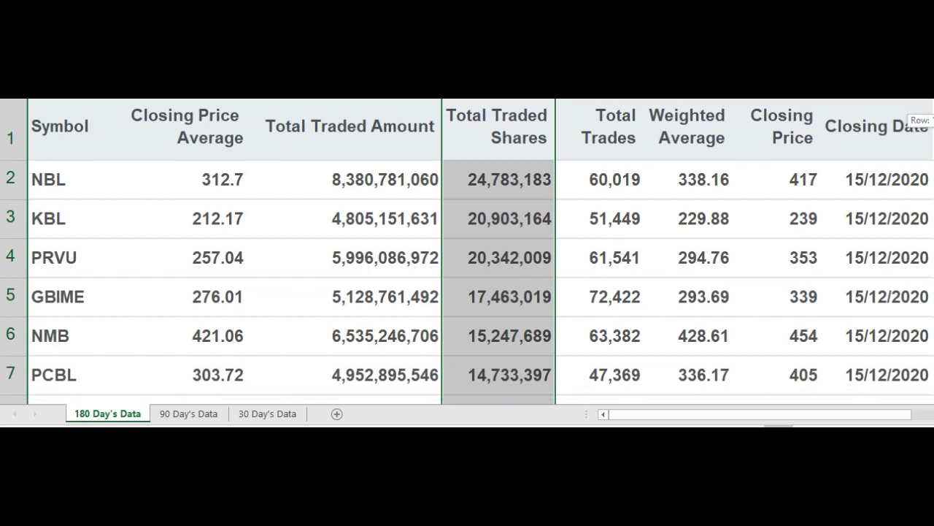
pyautogui.scroll(-1, 467, 252)
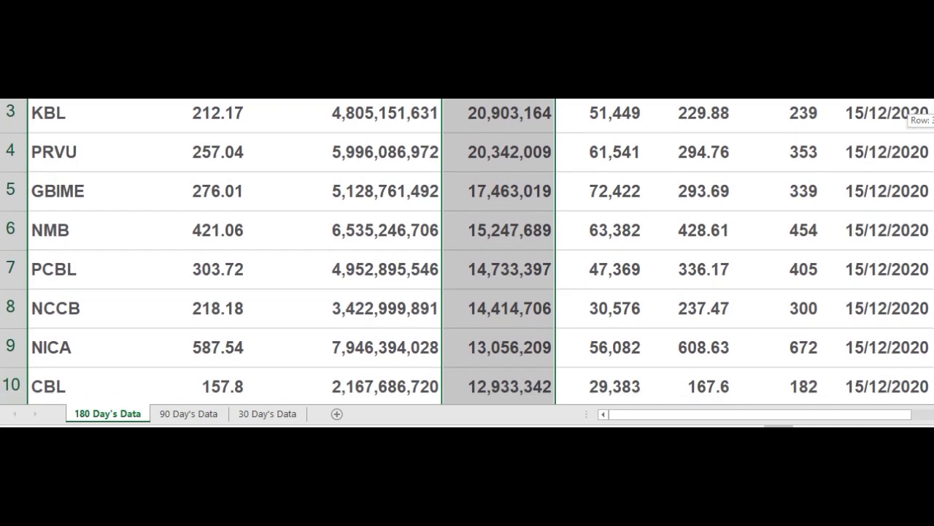
pyautogui.scroll(-1, 467, 252)
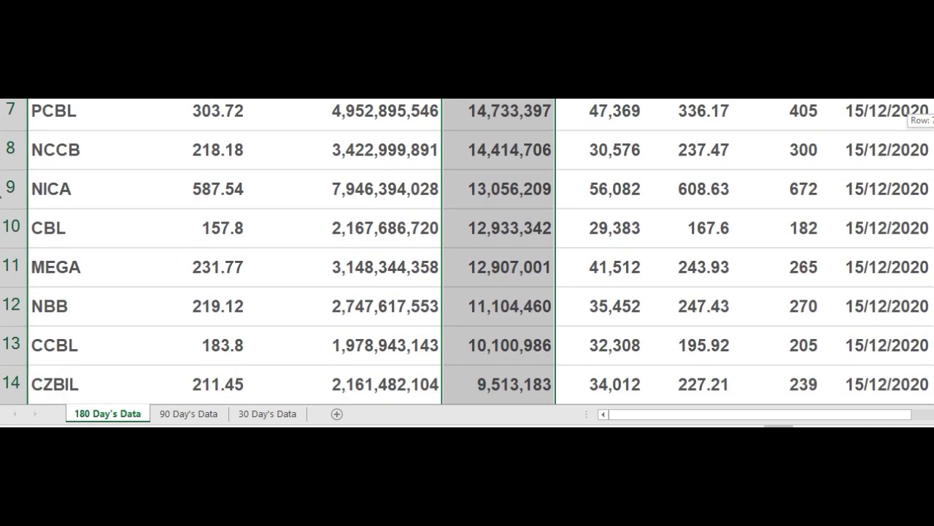
pyautogui.scroll(-1, 467, 252)
pyautogui.scroll(-1, 468, 252)
pyautogui.scroll(-1, 467, 252)
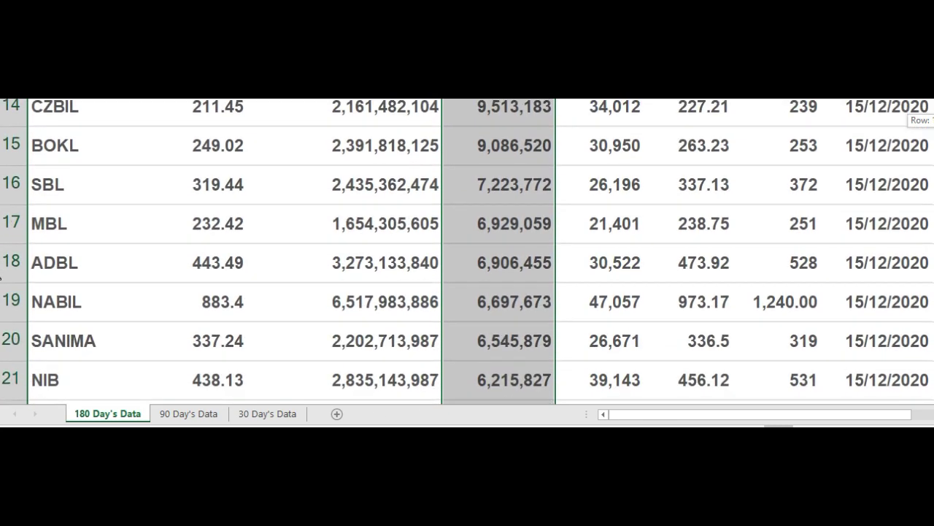
pyautogui.scroll(-1, 467, 252)
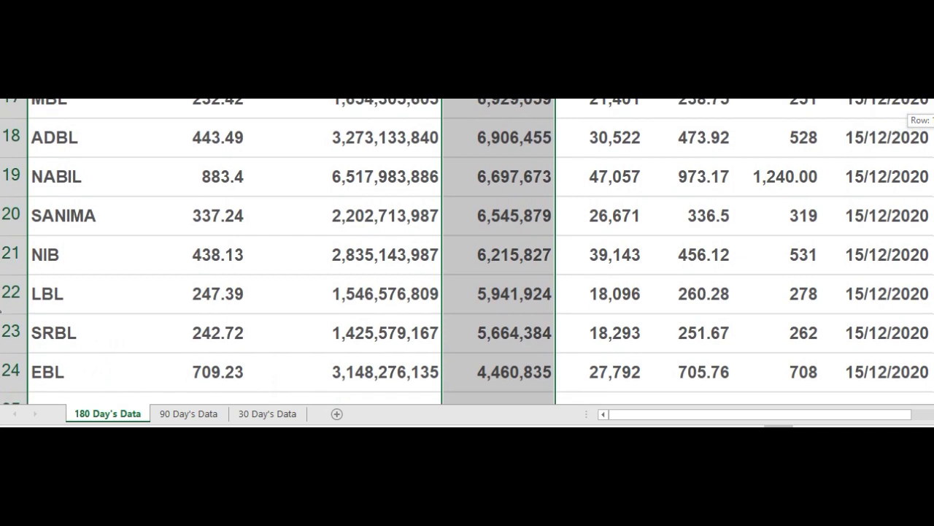
pyautogui.scroll(-1, 467, 252)
pyautogui.scroll(-1, 467, 252)
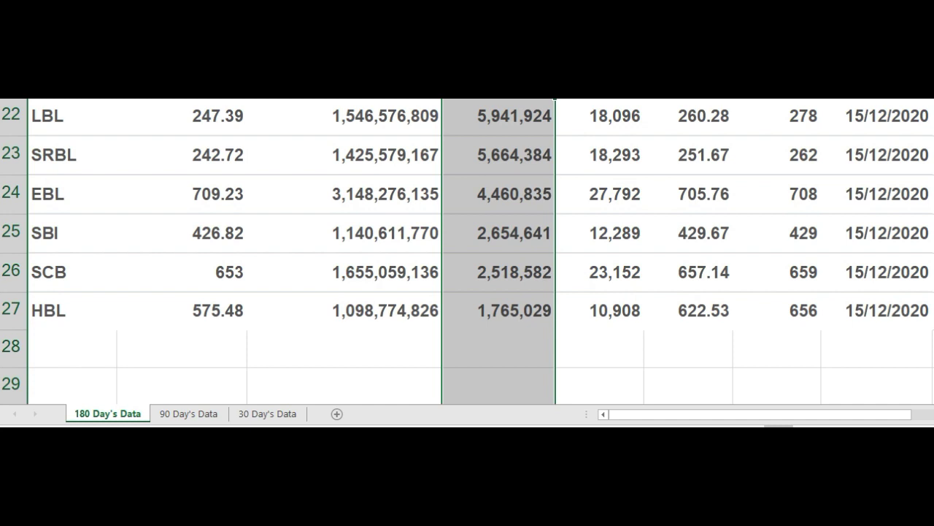
pyautogui.scroll(7, 467, 252)
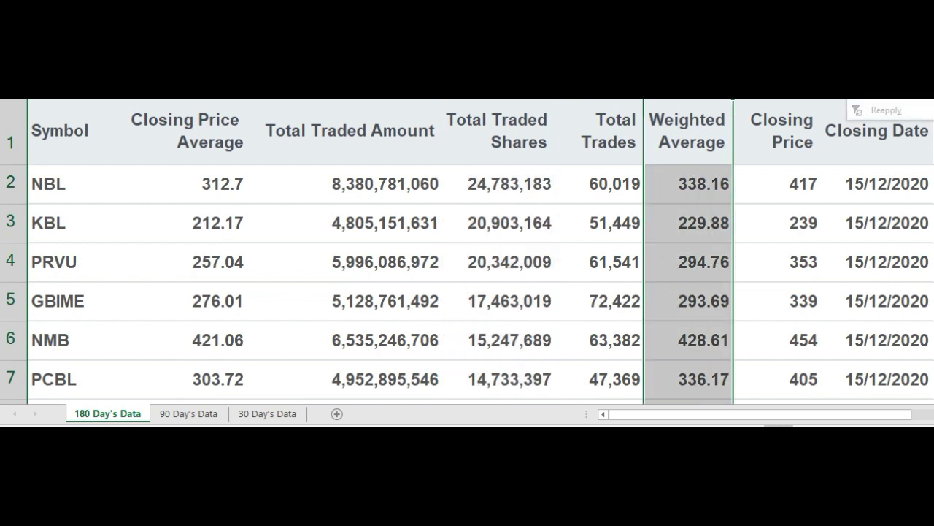
# Step: Sort the 180-day table by Weighted Average from smallest to largest with the selection expanded, and re-sort it from largest to smallest
pyautogui.hotkey('alt', 'a')
pyautogui.press('s')
pyautogui.press('a')
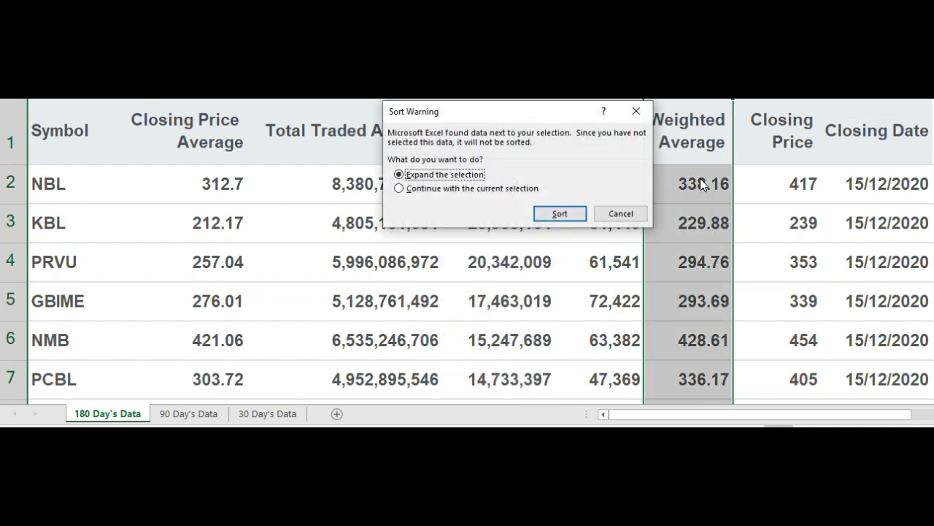
pyautogui.click(560, 214)
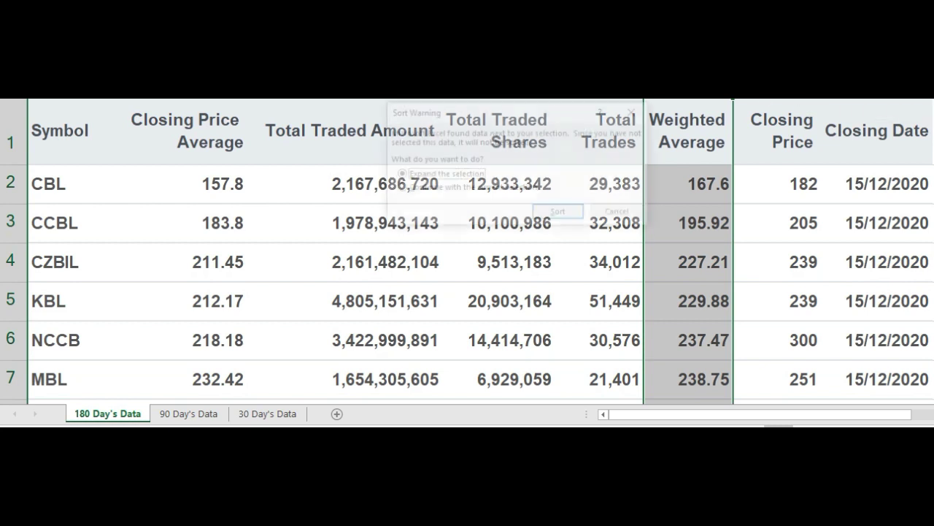
pyautogui.click(571, 212)
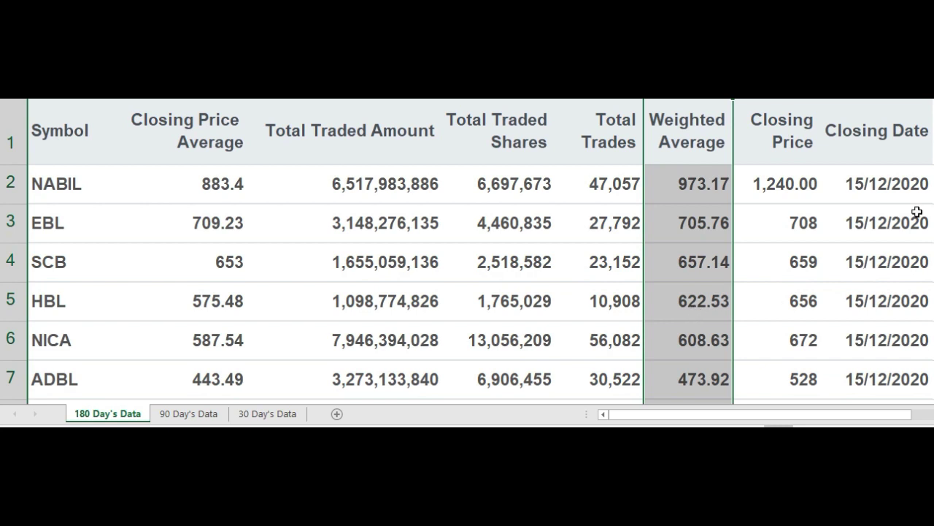
# Step: Examine the 180-day ranking by Weighted Average, comparing each symbol's weighted average with its closing price down to the last row
pyautogui.scroll(-2, 699, 256)
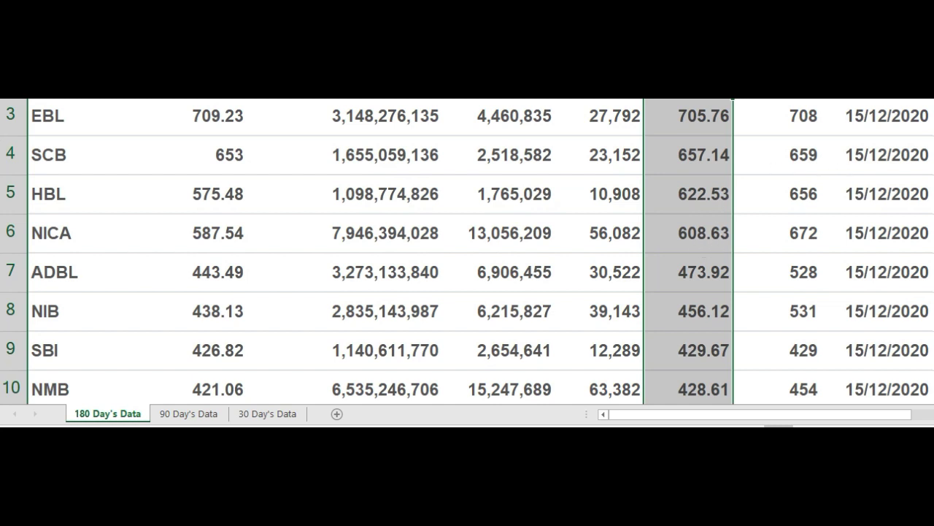
pyautogui.scroll(-1, 467, 252)
pyautogui.scroll(-1, 468, 252)
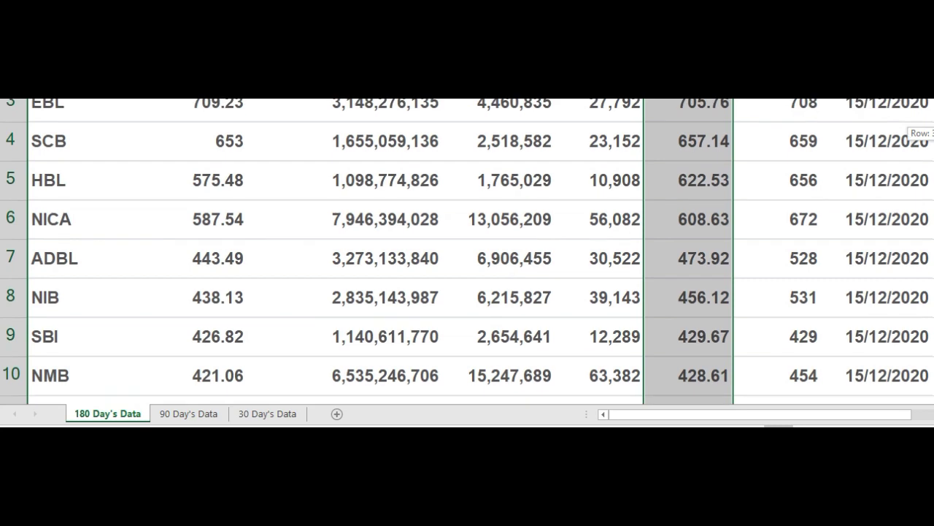
pyautogui.scroll(-1, 467, 252)
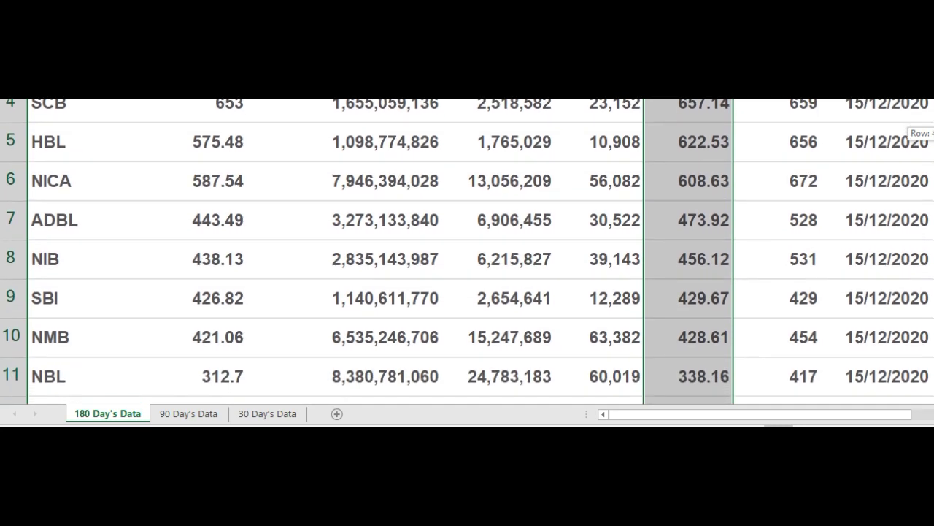
pyautogui.scroll(-2, 468, 252)
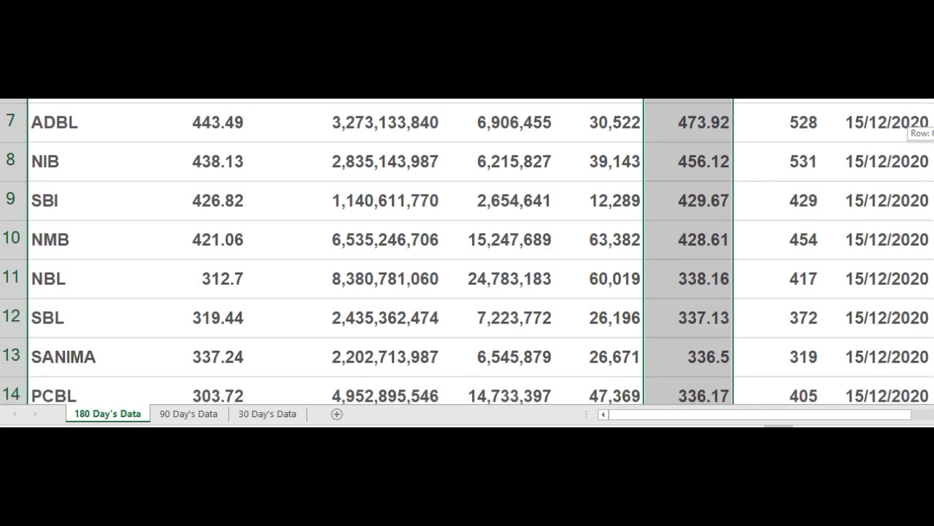
pyautogui.scroll(-1, 468, 252)
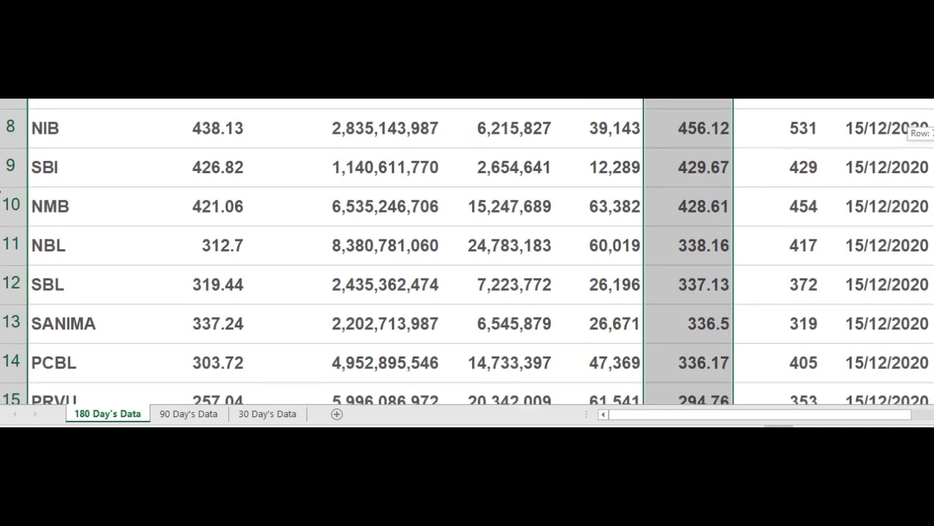
pyautogui.scroll(-1, 467, 252)
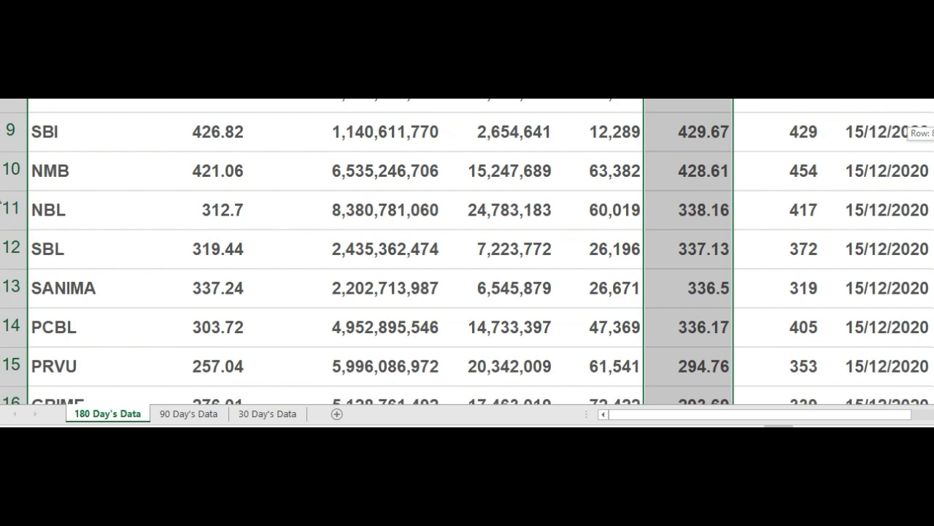
pyautogui.scroll(-1, 467, 252)
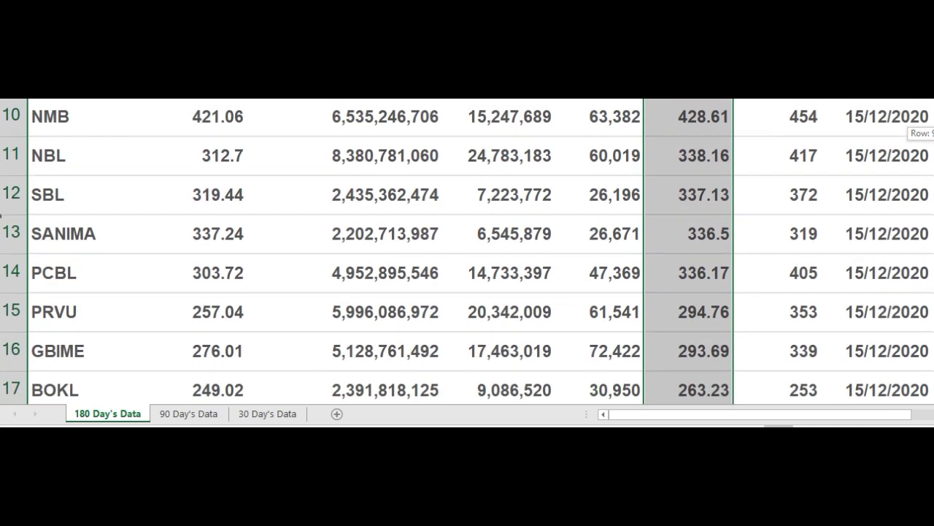
pyautogui.scroll(-2, 467, 252)
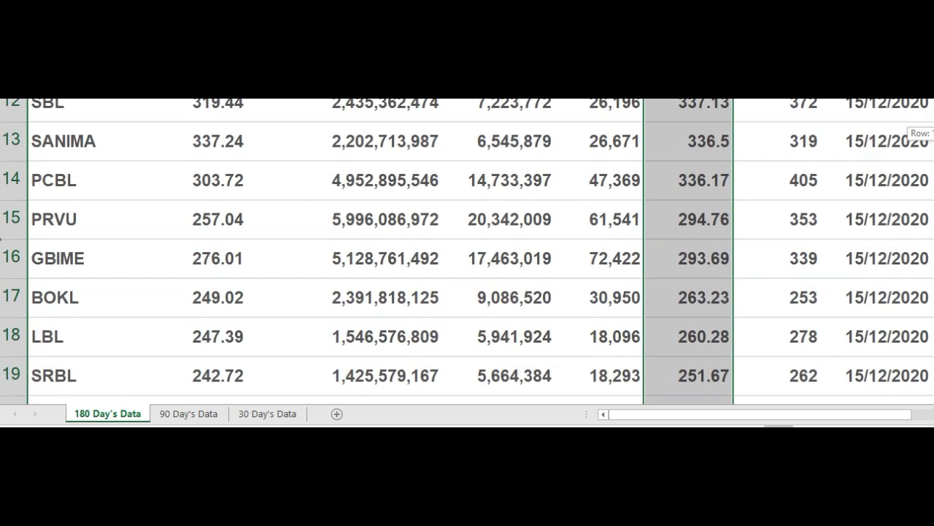
pyautogui.scroll(-1, 468, 252)
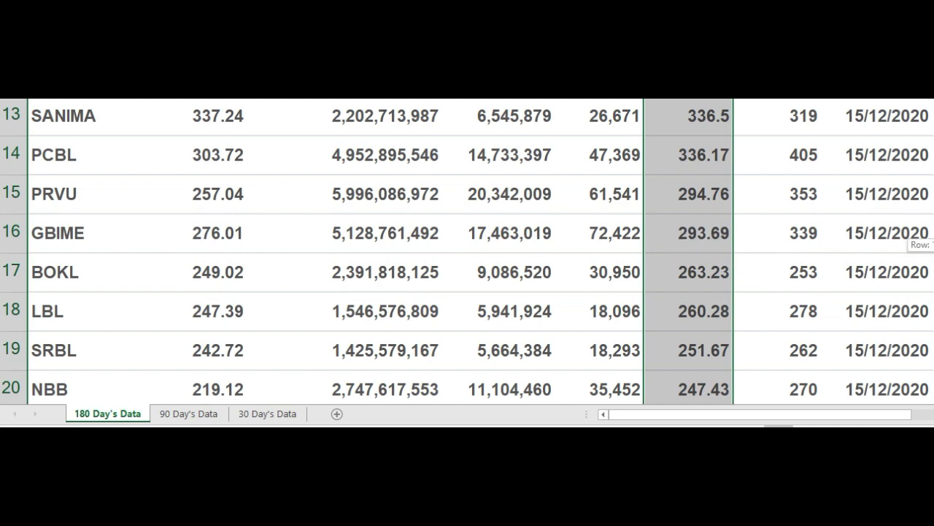
pyautogui.scroll(-1, 467, 248)
pyautogui.scroll(-1, 467, 248)
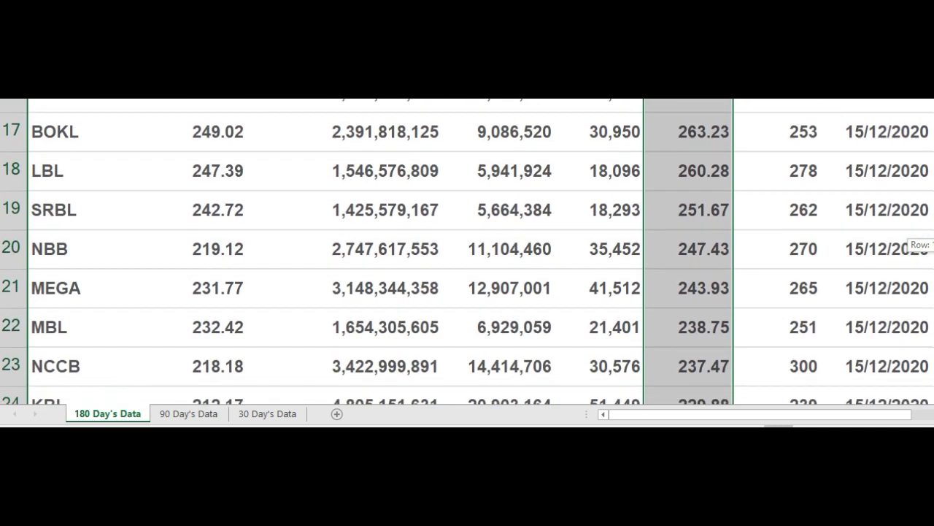
pyautogui.scroll(-2, 467, 251)
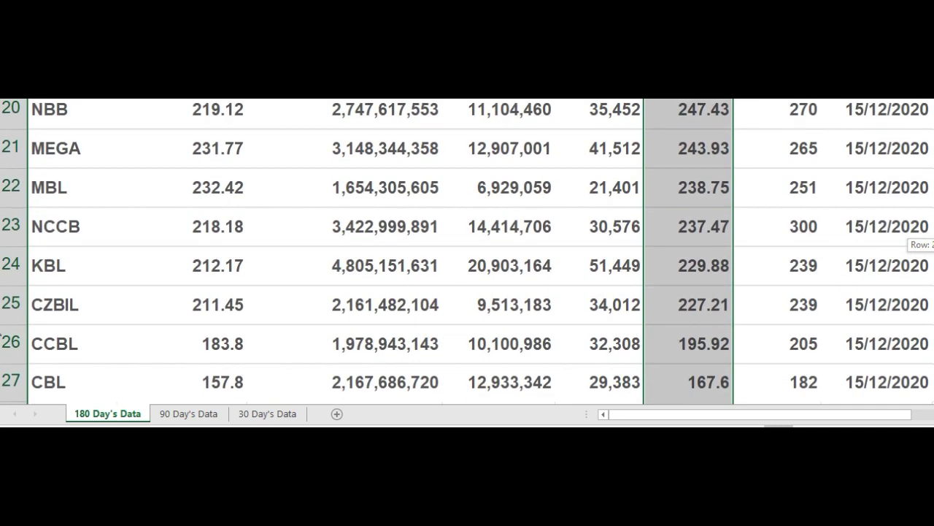
pyautogui.scroll(-1, 812, 250)
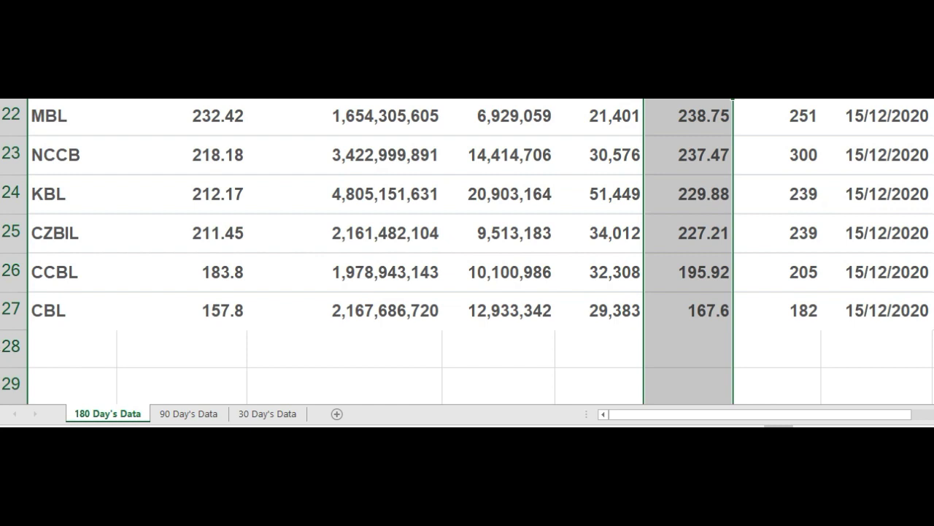
pyautogui.scroll(7, 467, 255)
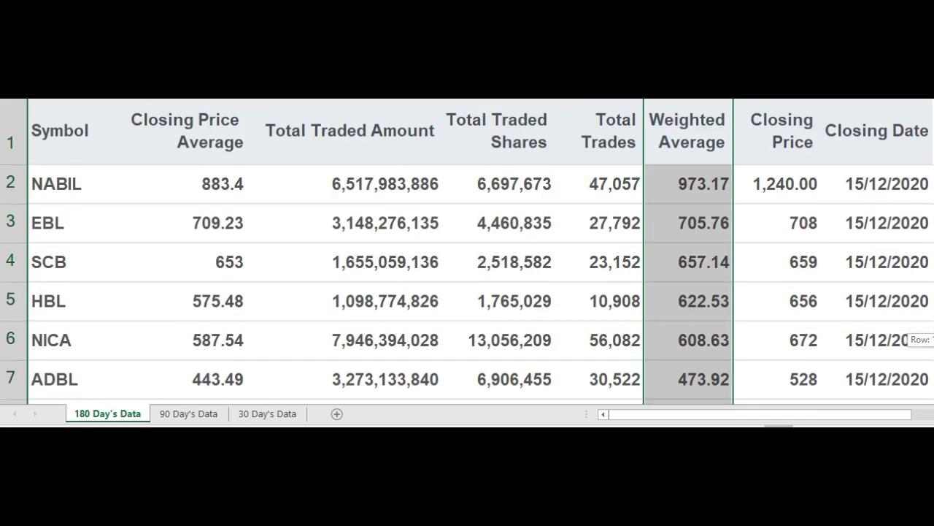
pyautogui.scroll(-2, 467, 255)
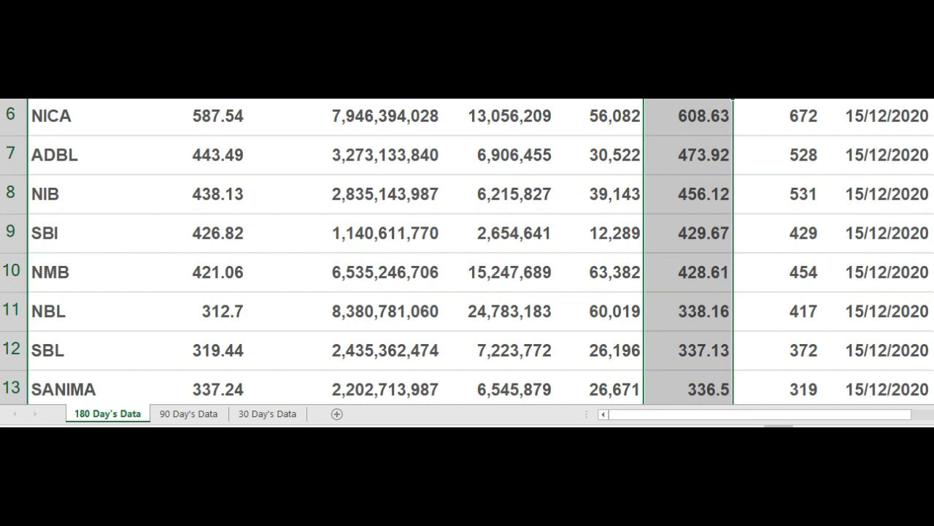
pyautogui.scroll(2, 468, 252)
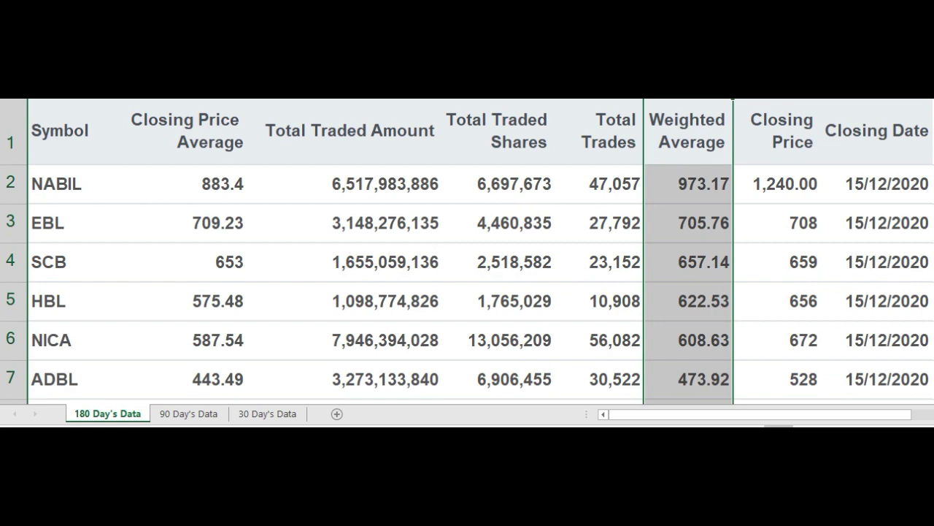
# Step: Sort the 90 Day's Data table by Total Traded Shares from largest to smallest, expanding the selection to all columns
pyautogui.click(186, 414)
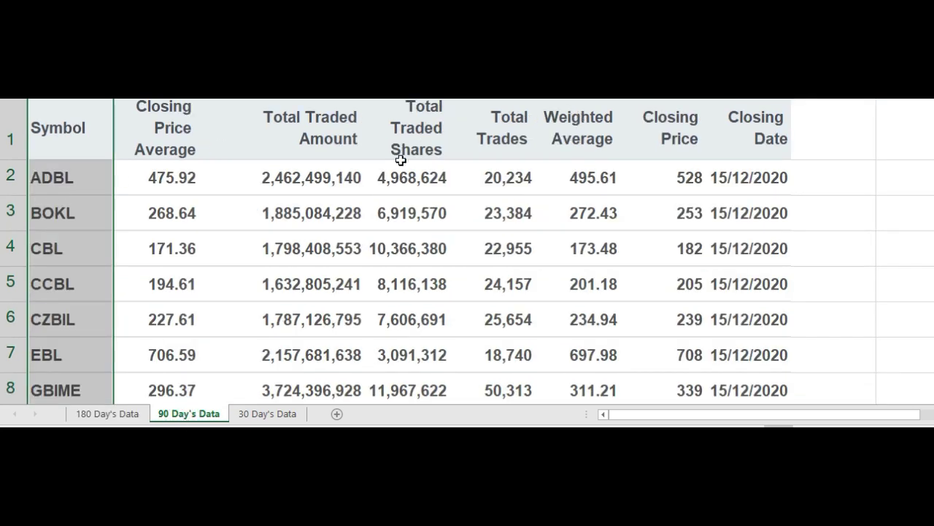
pyautogui.click(376, 91)
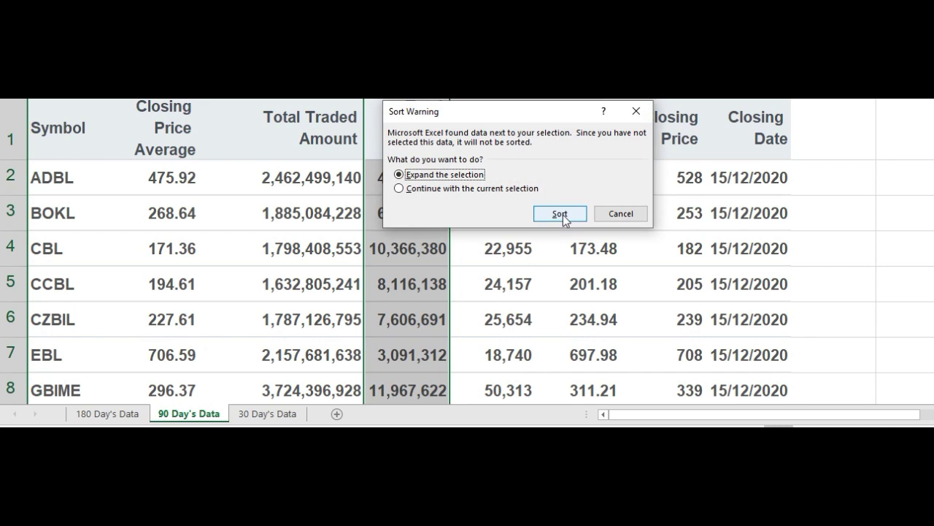
pyautogui.click(561, 213)
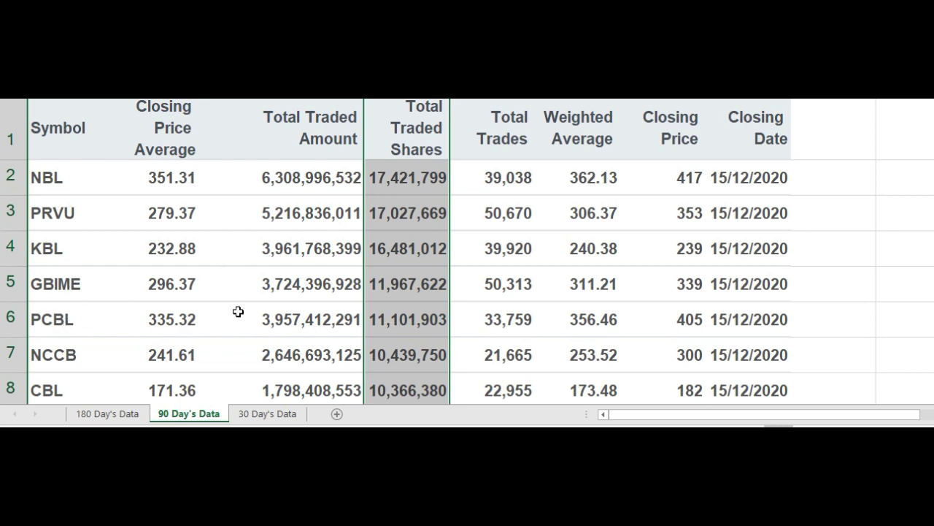
# Step: Re-sort the 180 Day's Data table by Total Traded Shares from largest to smallest with the selection expanded, and compare its ranking with the 90-day sheet
pyautogui.click(130, 414)
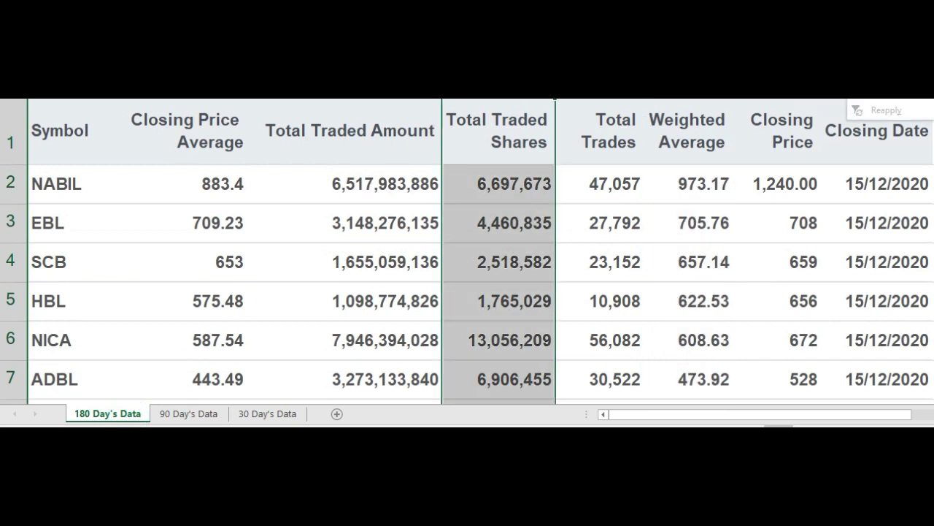
pyautogui.click(549, 214)
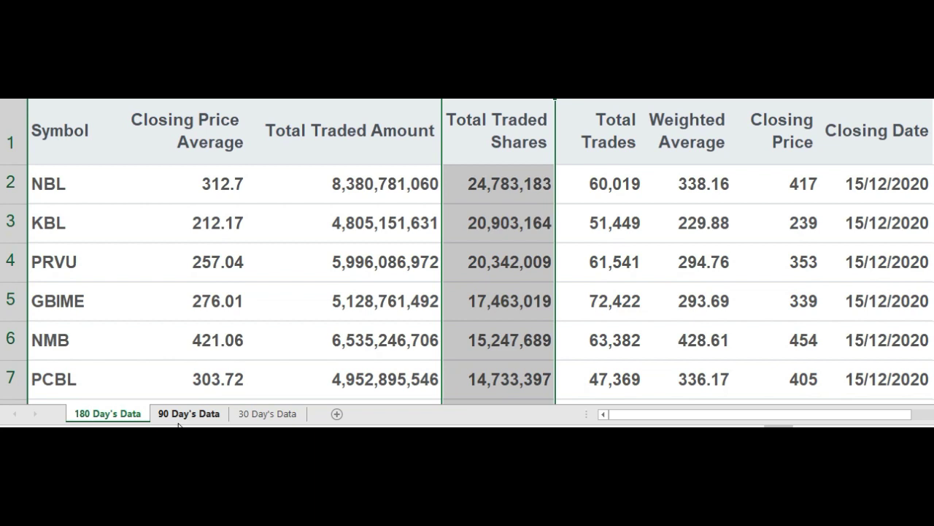
pyautogui.click(183, 414)
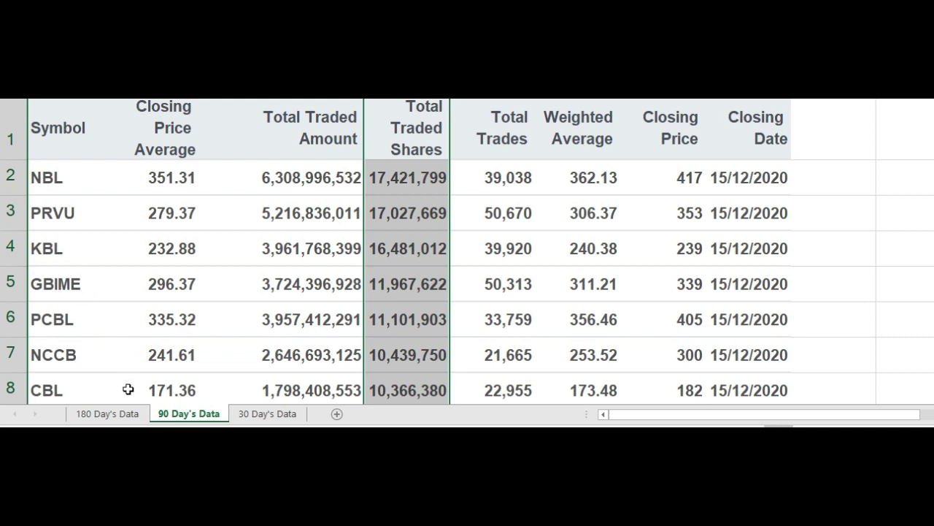
pyautogui.click(109, 415)
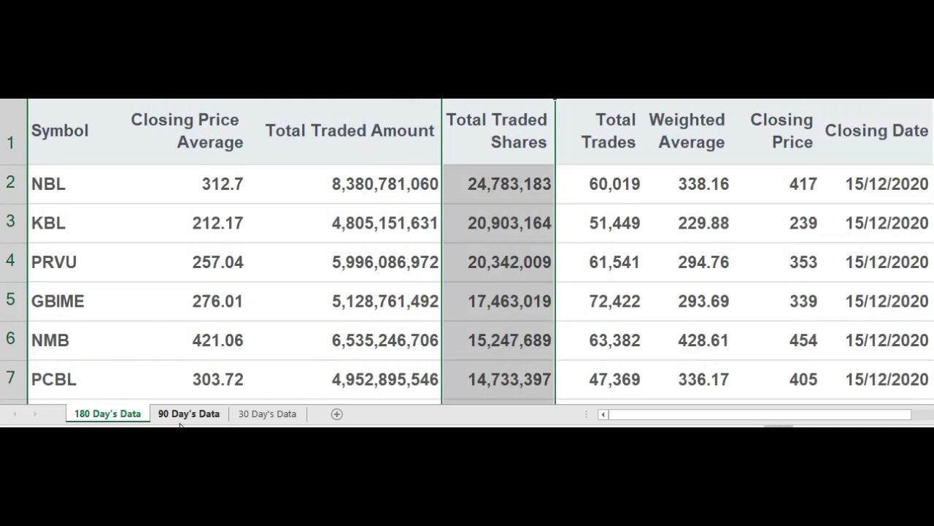
pyautogui.click(180, 416)
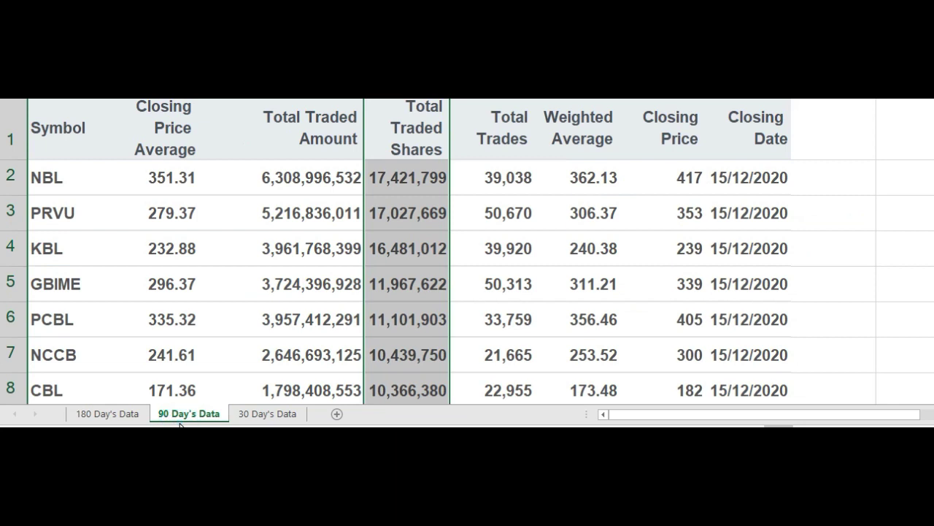
# Step: Sort the 30 Day's Data table by Total Traded Shares from largest to smallest, expanding the selection to all columns
pyautogui.click(268, 413)
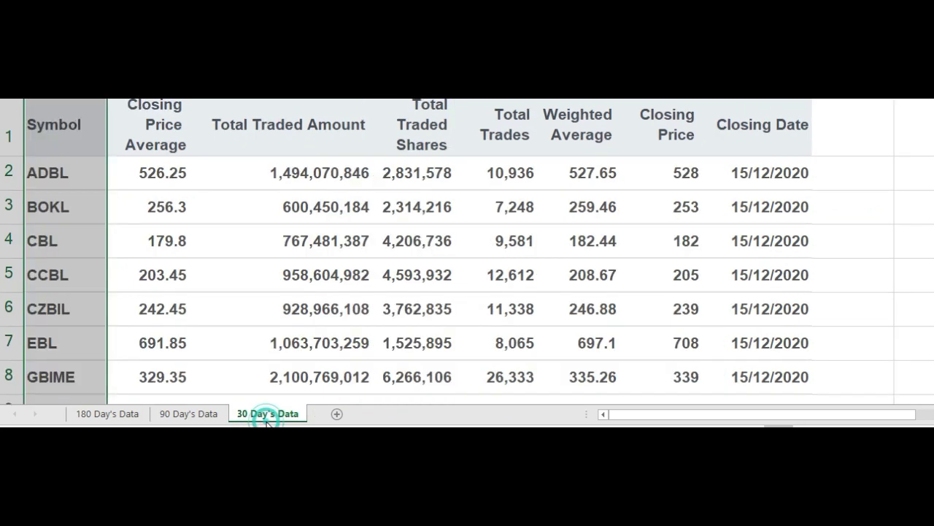
pyautogui.click(413, 173)
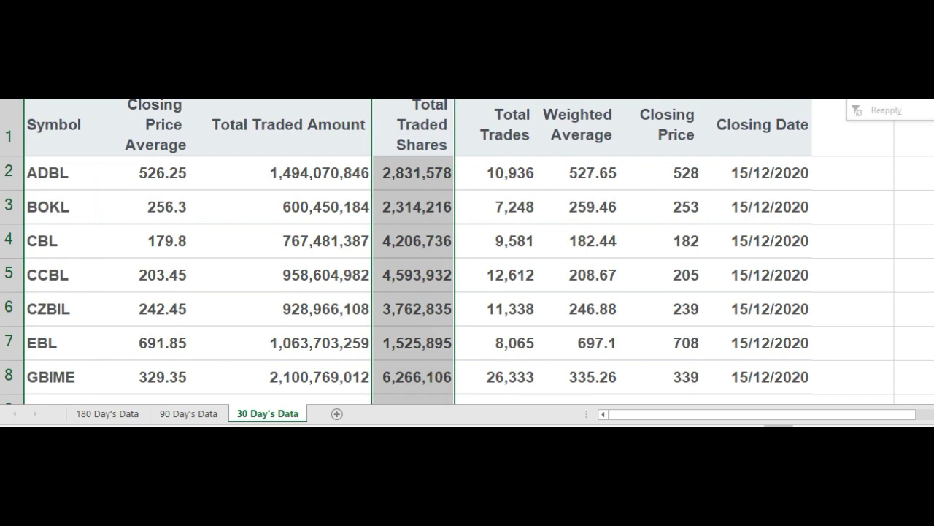
pyautogui.click(578, 210)
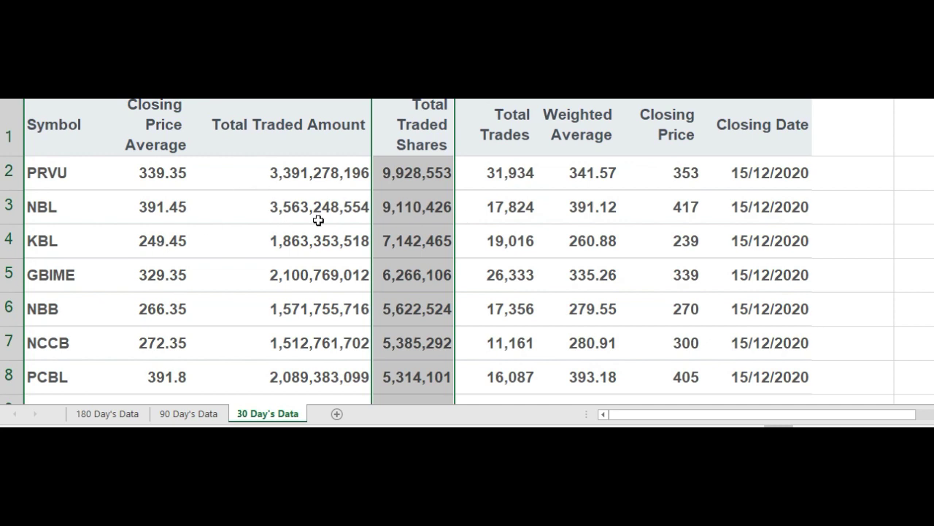
pyautogui.click(310, 319)
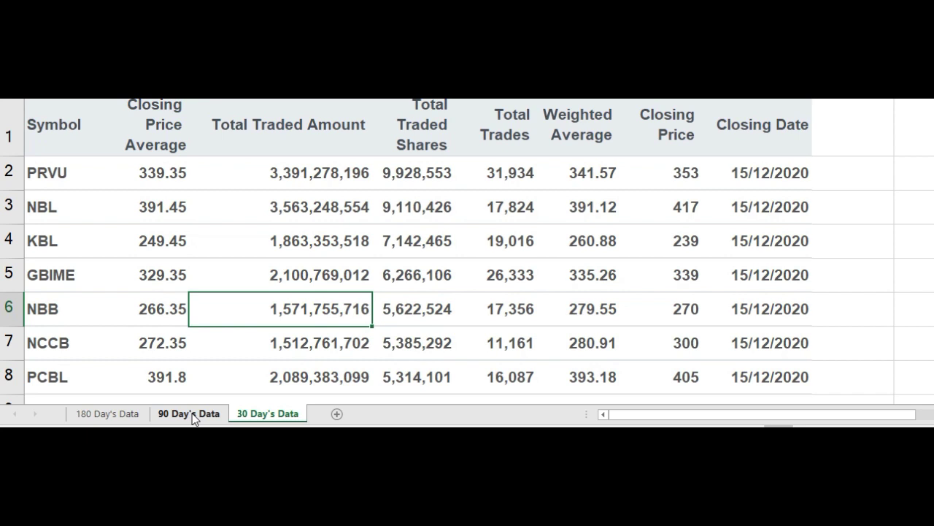
# Step: Compare the Total Traded Shares rankings across the 180, 90 and 30 day sheets, checking the 90-day and 30-day tables down to the last row
pyautogui.click(126, 416)
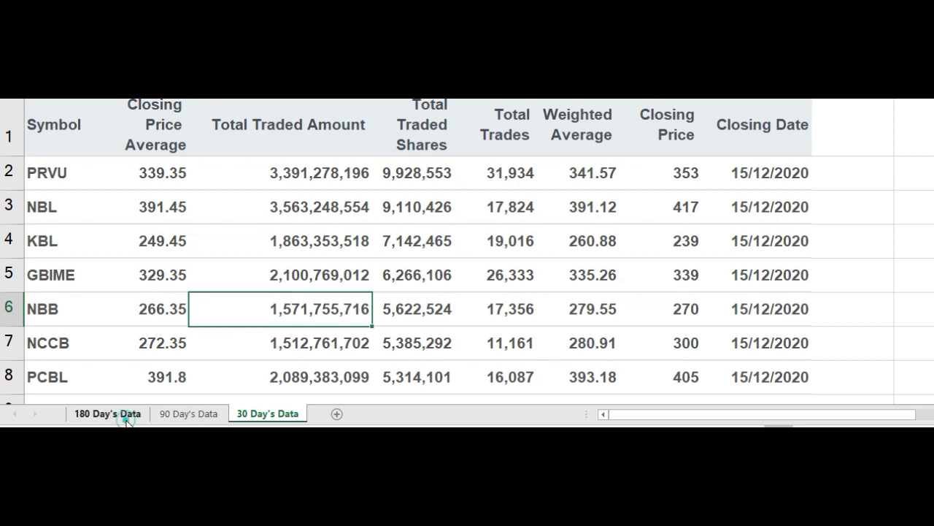
pyautogui.click(204, 414)
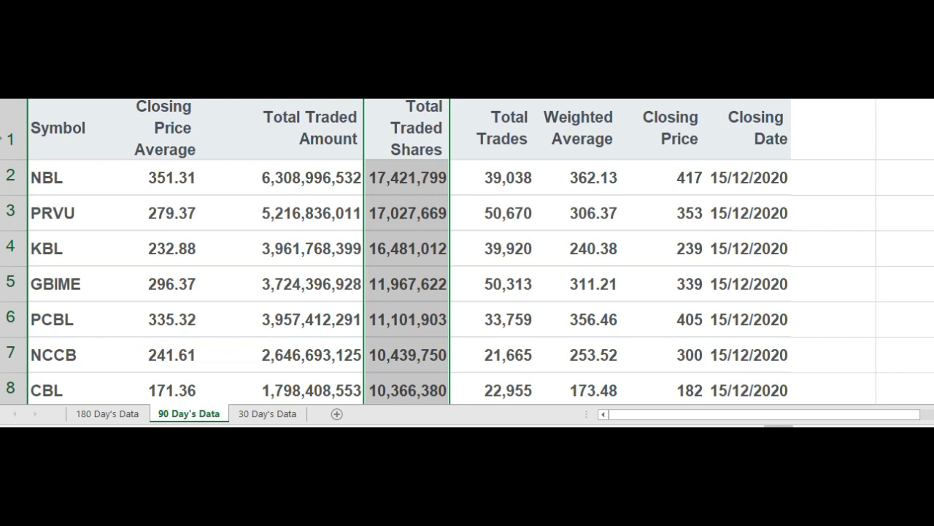
pyautogui.scroll(-7, 694, 284)
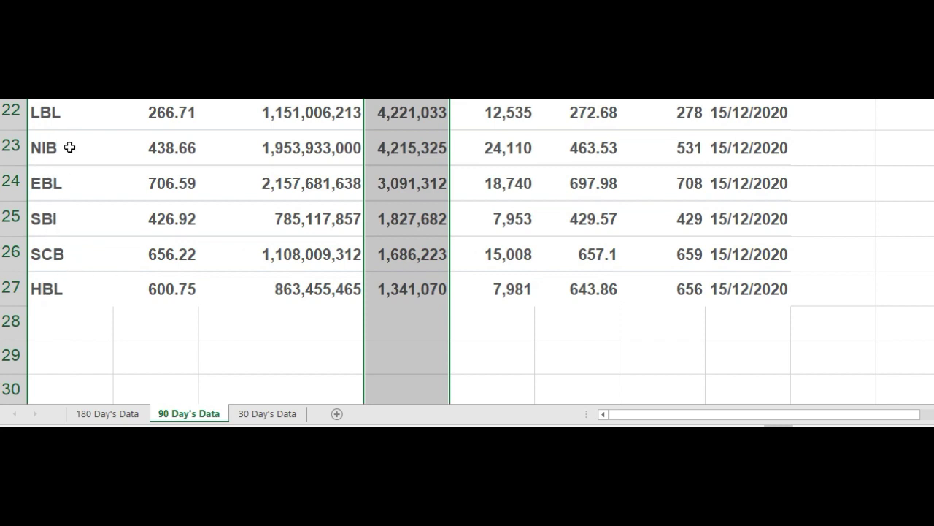
pyautogui.click(270, 413)
pyautogui.scroll(-7, 337, 293)
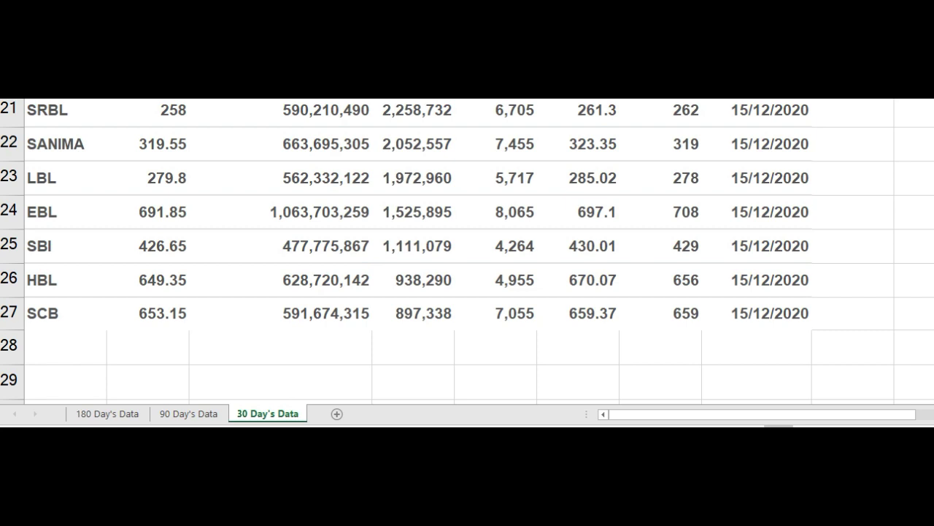
pyautogui.scroll(7, 467, 248)
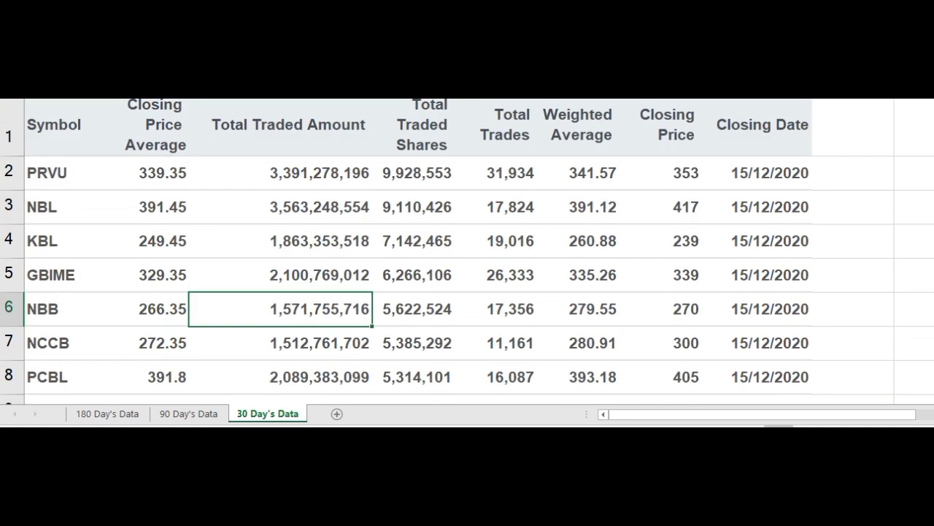
pyautogui.click(188, 414)
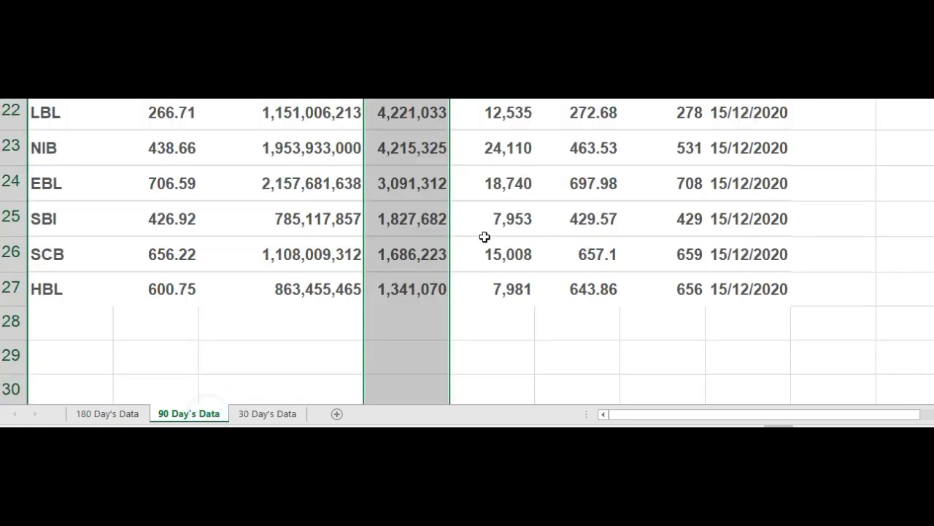
pyautogui.scroll(7, 467, 251)
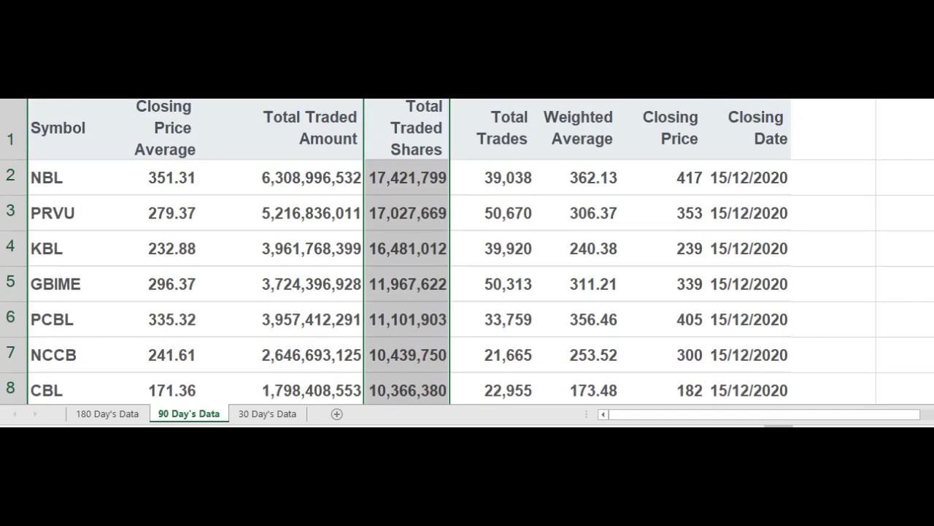
# Step: Sort the 90-day table by Weighted Average from smallest to largest with the selection expanded, and re-sort it from largest to smallest
pyautogui.click(576, 248)
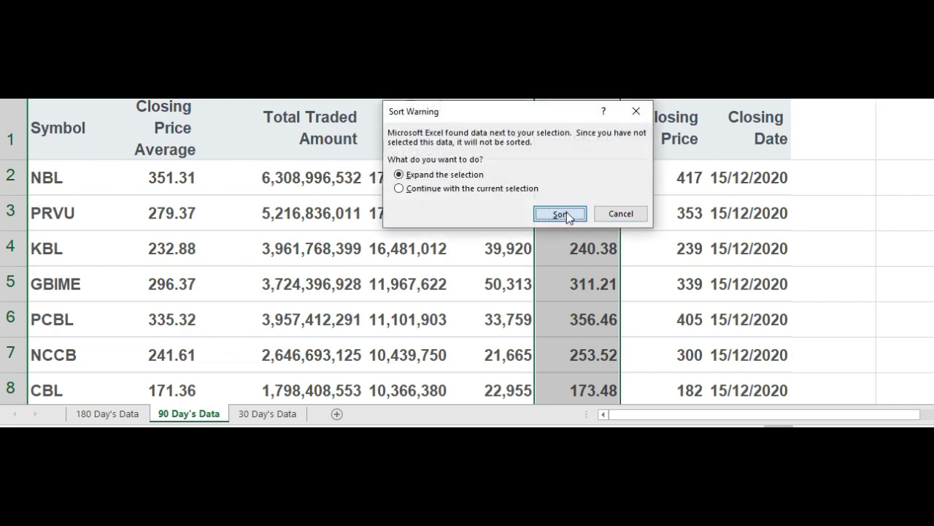
pyautogui.click(556, 214)
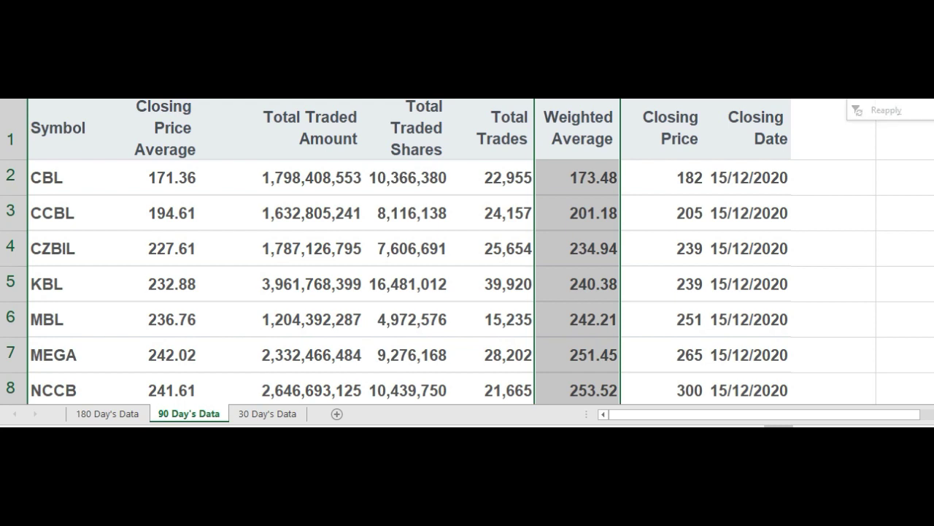
pyautogui.click(577, 211)
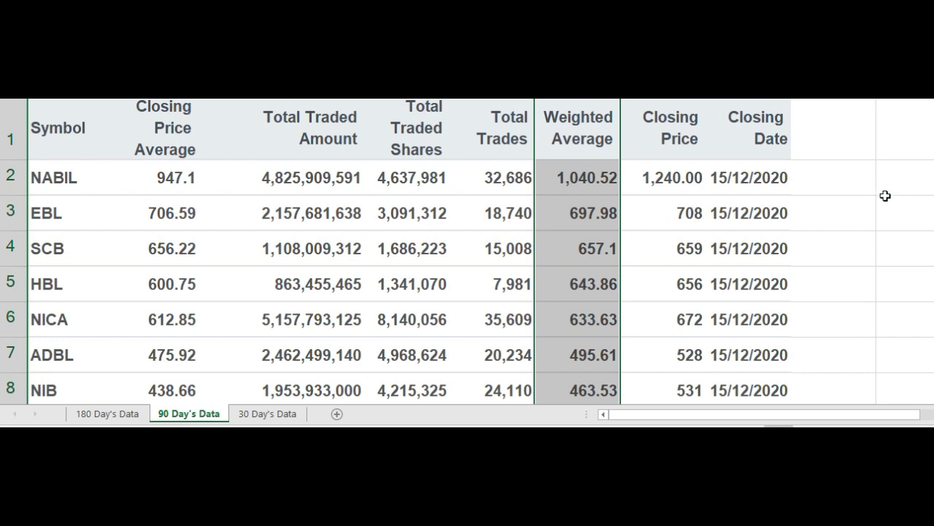
# Step: Examine the 90-day ranking by Weighted Average, comparing each symbol's weighted average with its closing price down to the last row
pyautogui.scroll(-1, 467, 251)
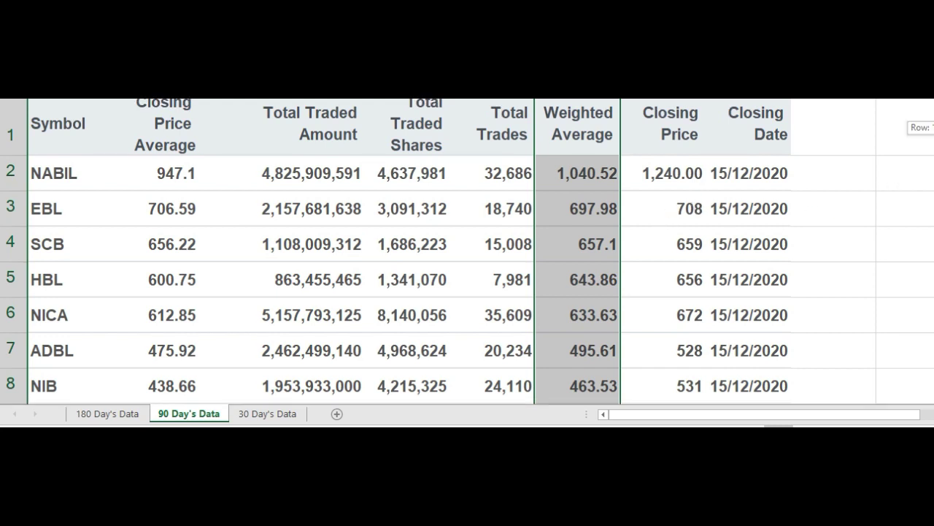
pyautogui.scroll(-1, 467, 251)
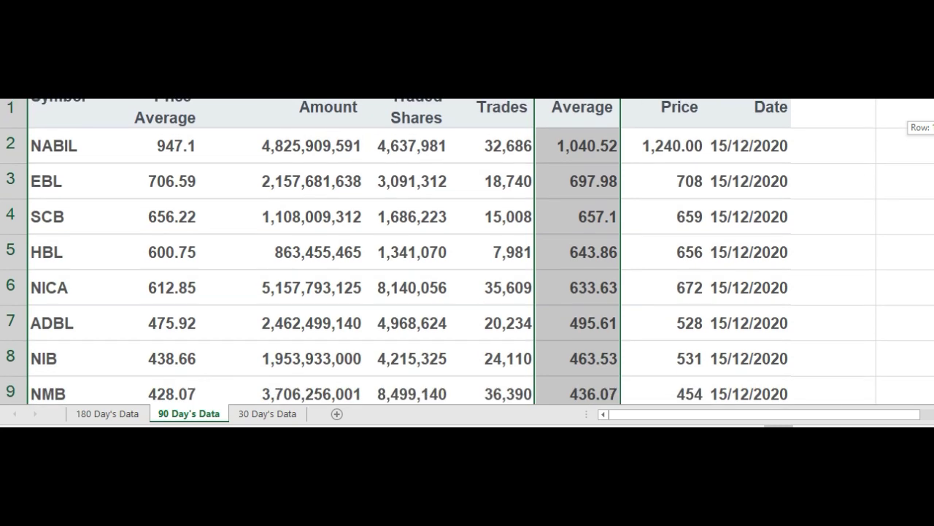
pyautogui.scroll(1, 467, 251)
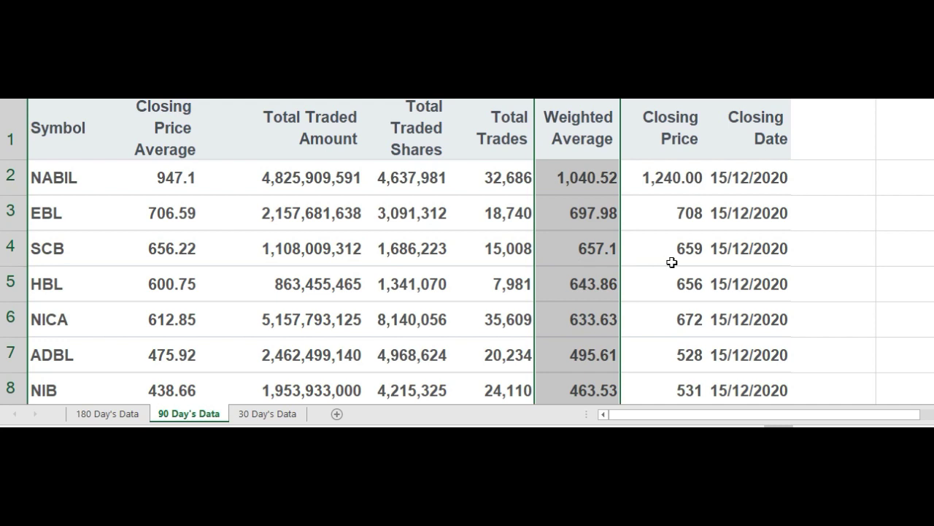
pyautogui.scroll(-1, 467, 251)
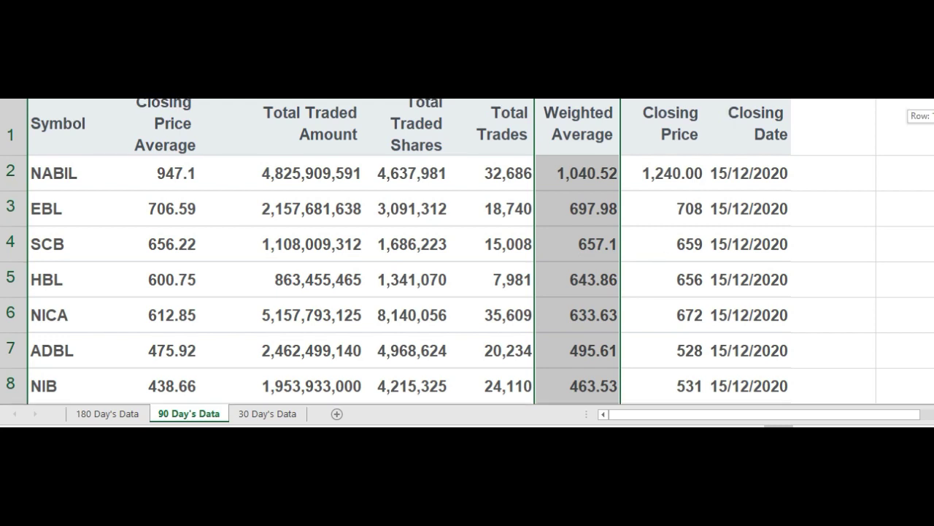
pyautogui.scroll(-1, 467, 251)
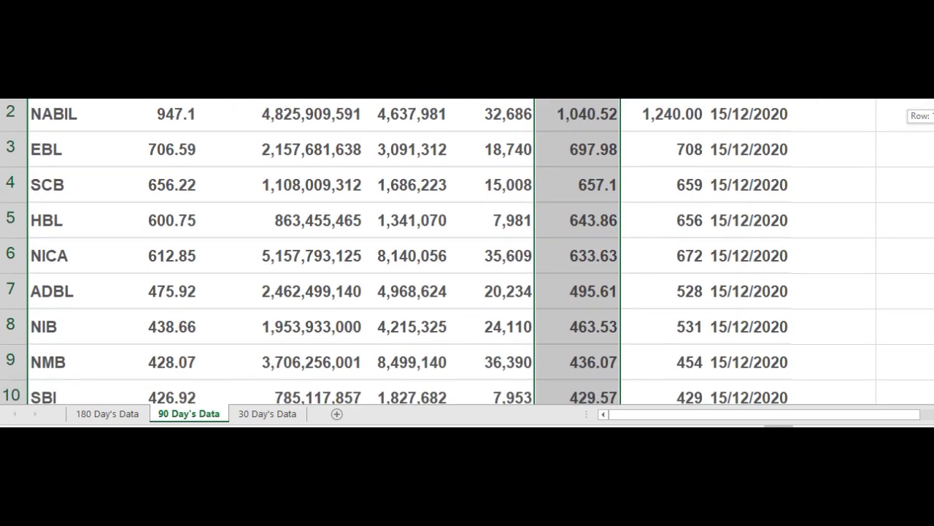
pyautogui.scroll(-2, 467, 251)
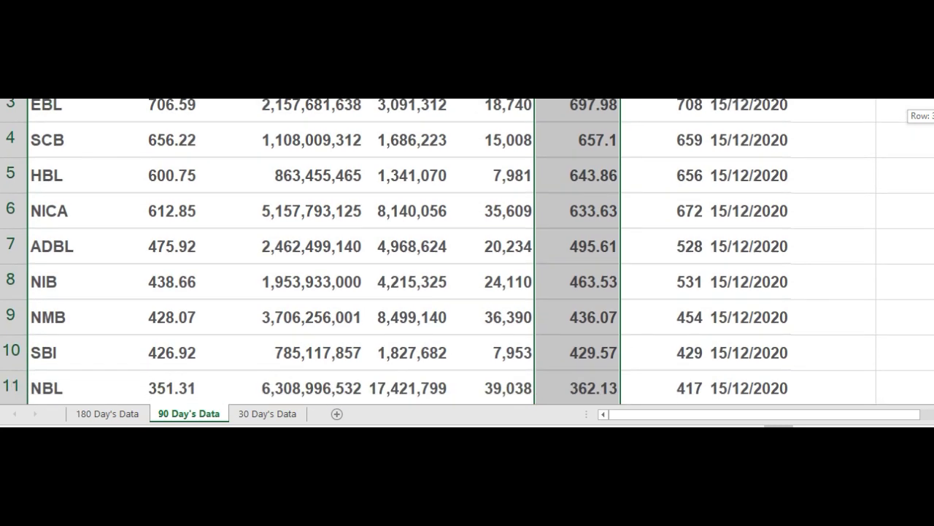
pyautogui.scroll(-2, 467, 251)
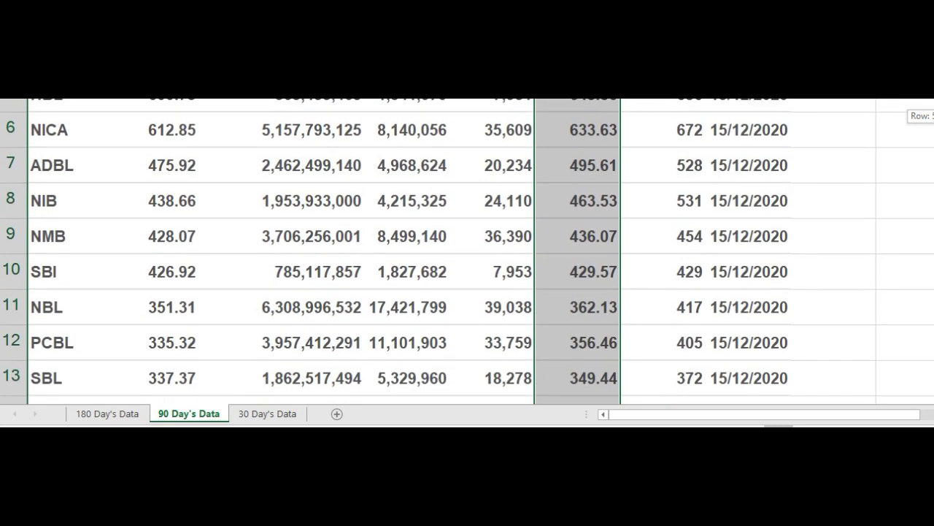
pyautogui.scroll(-1, 467, 252)
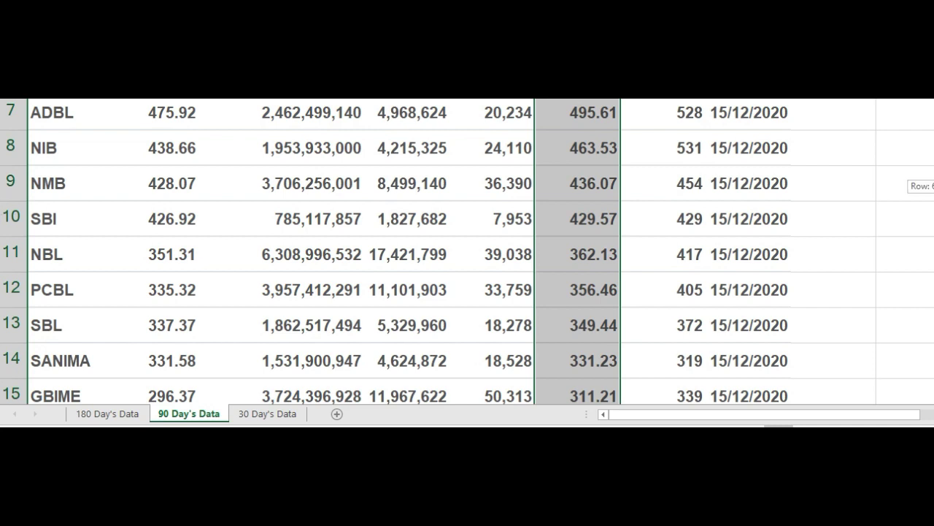
pyautogui.scroll(-1, 468, 251)
pyautogui.scroll(-1, 467, 251)
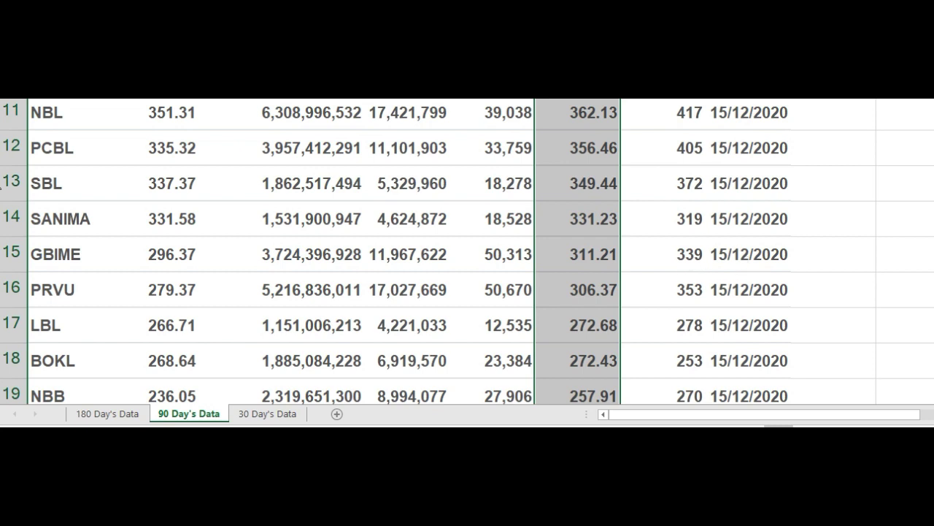
pyautogui.scroll(-2, 467, 251)
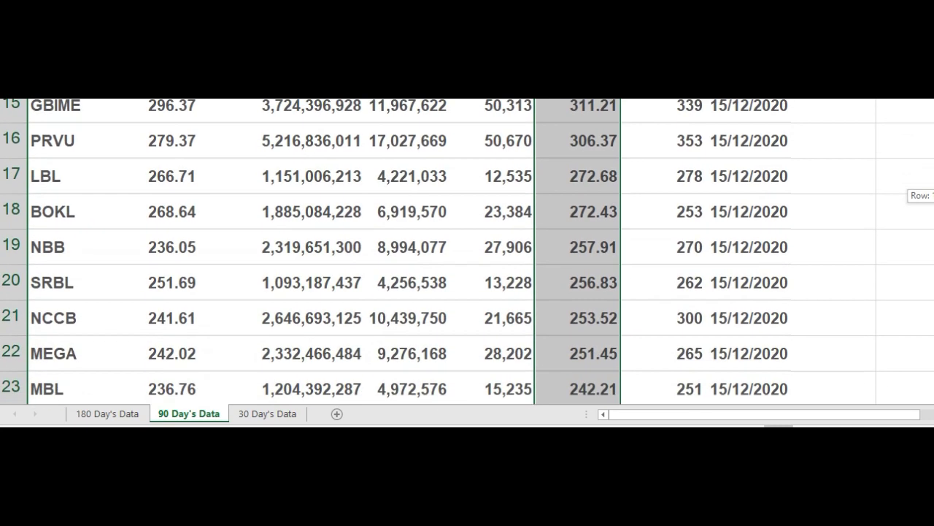
pyautogui.scroll(-1, 468, 251)
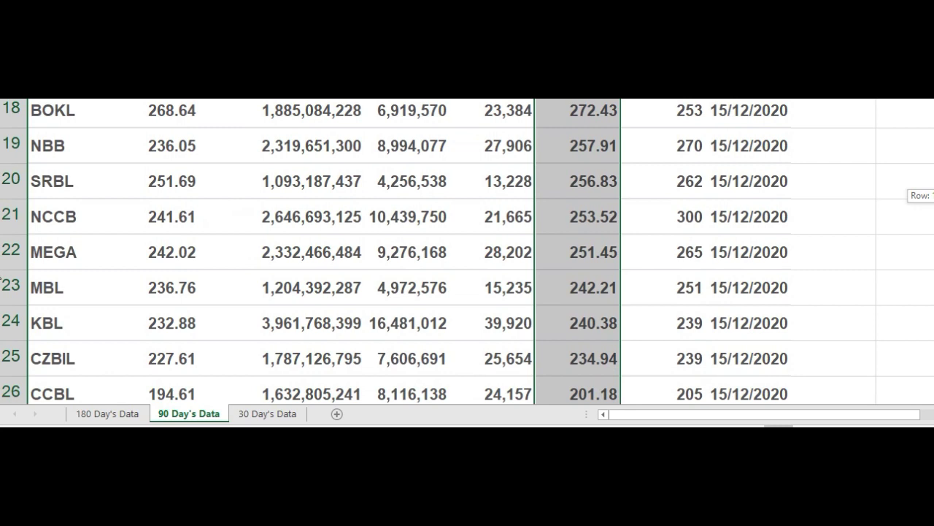
pyautogui.scroll(-1, 0, 284)
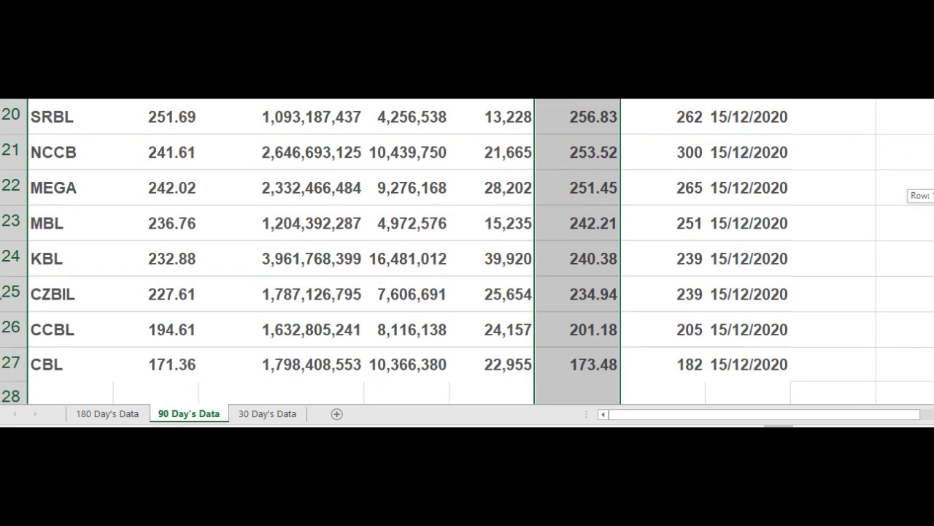
pyautogui.scroll(-1, 1, 311)
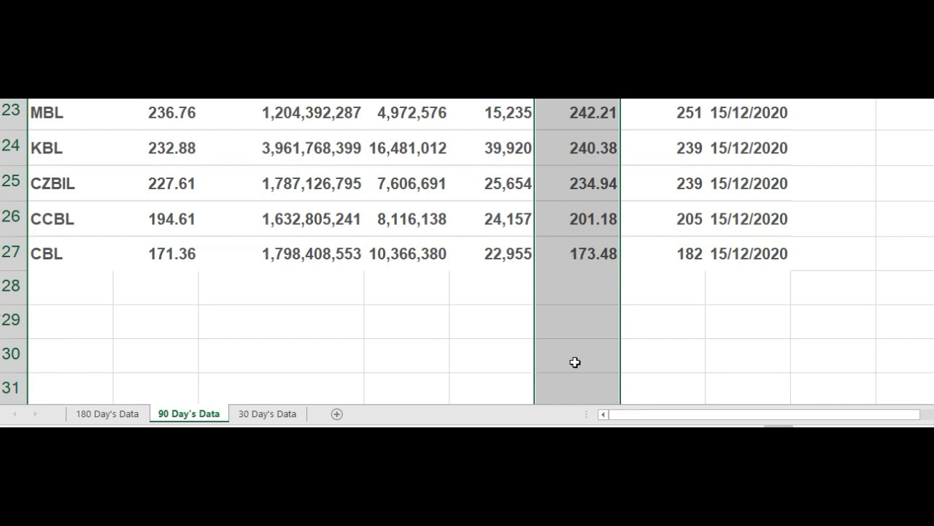
# Step: Sort the 30 Day's Data table by Total Trades from largest to smallest, expanding the selection to all columns
pyautogui.click(268, 414)
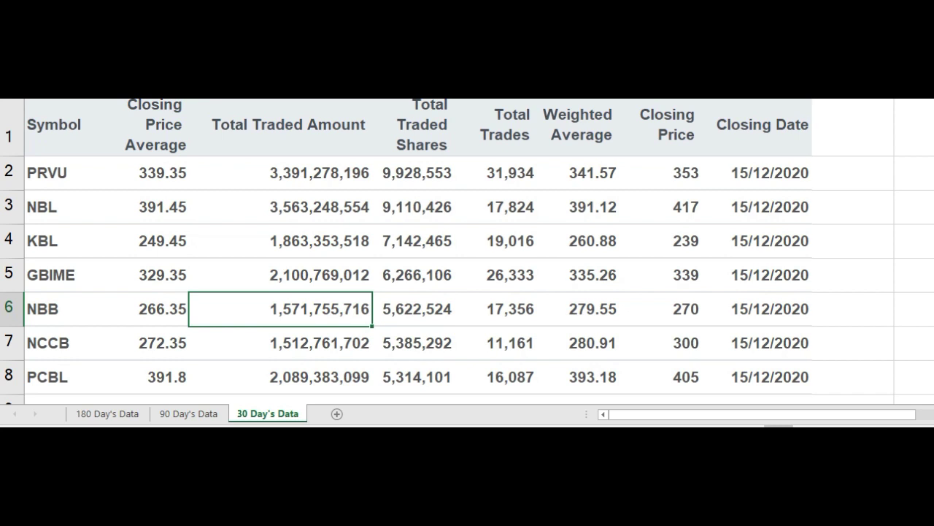
pyautogui.click(497, 102)
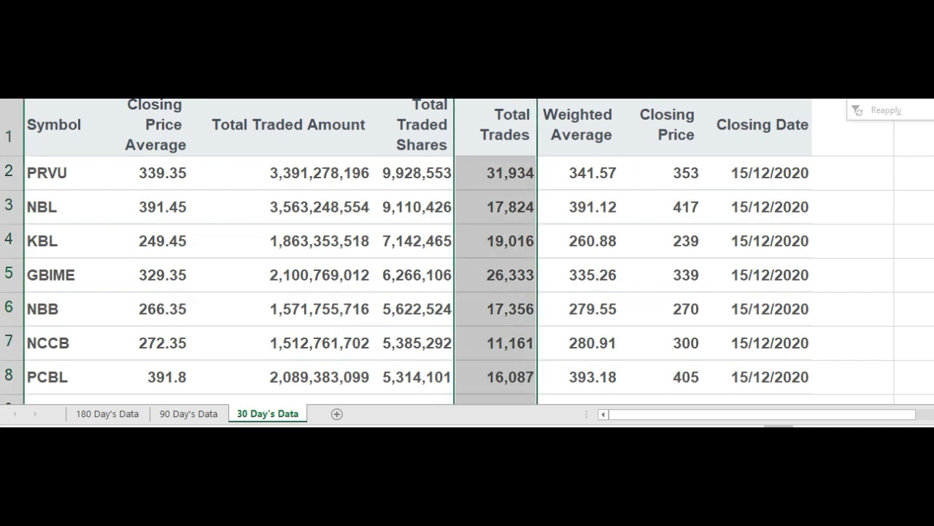
pyautogui.click(766, 110)
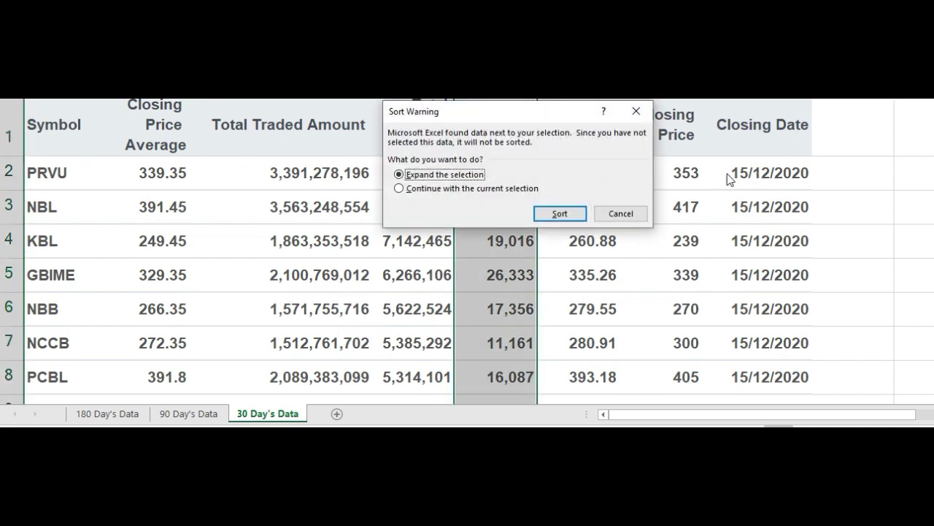
pyautogui.click(559, 214)
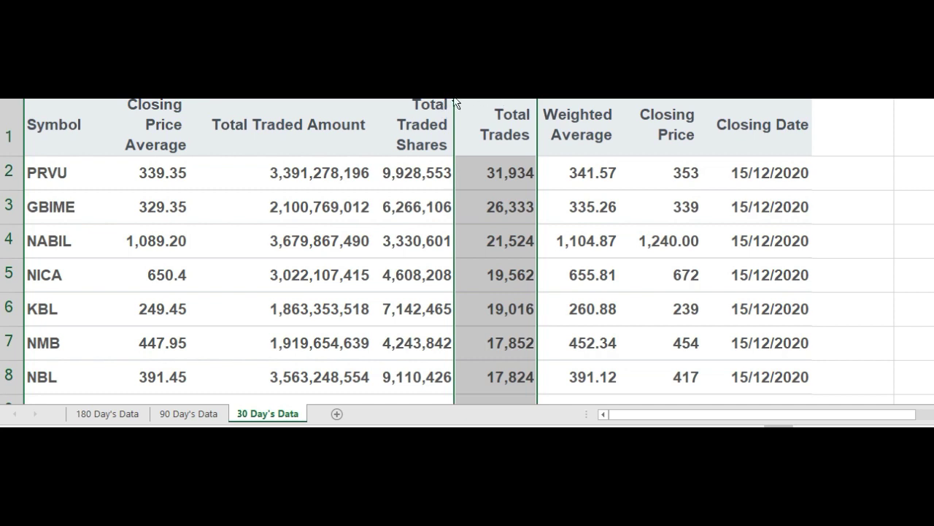
# Step: Re-sort the 30-day table by Total Traded Shares and finally by Weighted Average, both from largest to smallest with the selection expanded
pyautogui.click(413, 100)
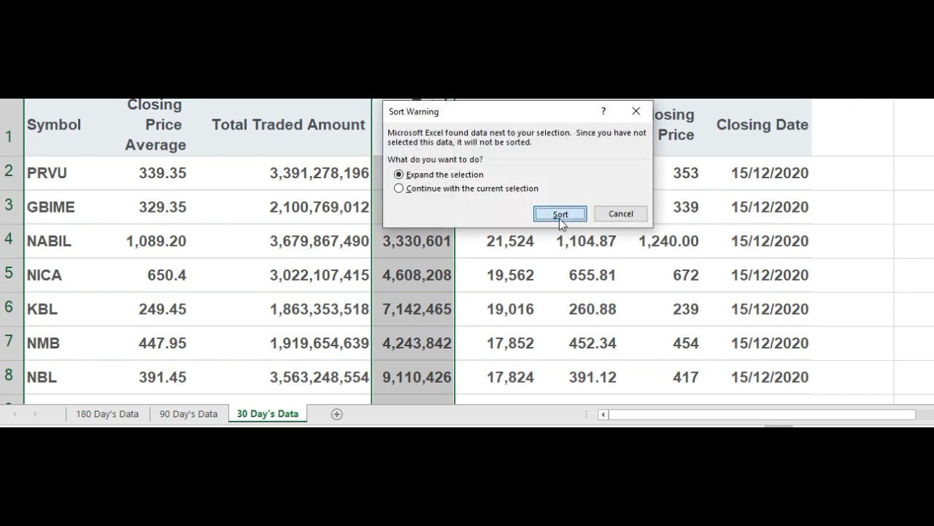
pyautogui.click(559, 213)
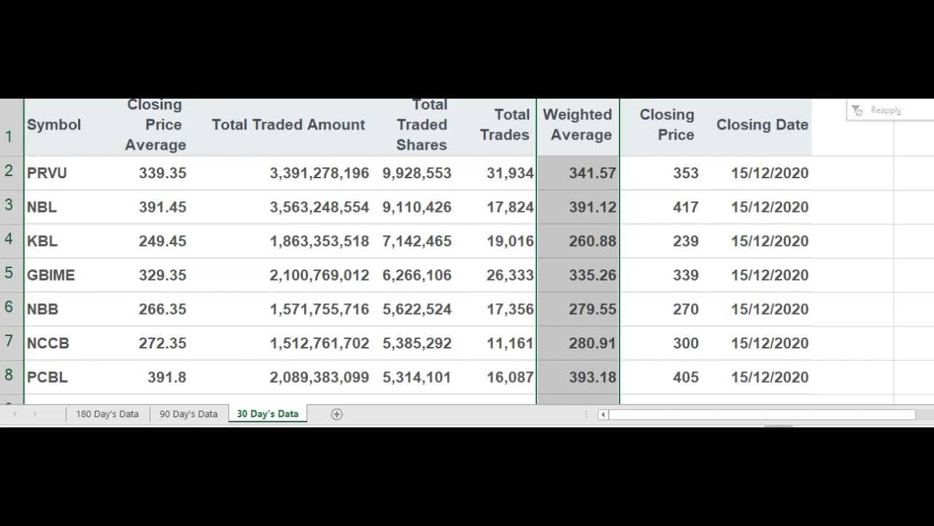
pyautogui.click(580, 213)
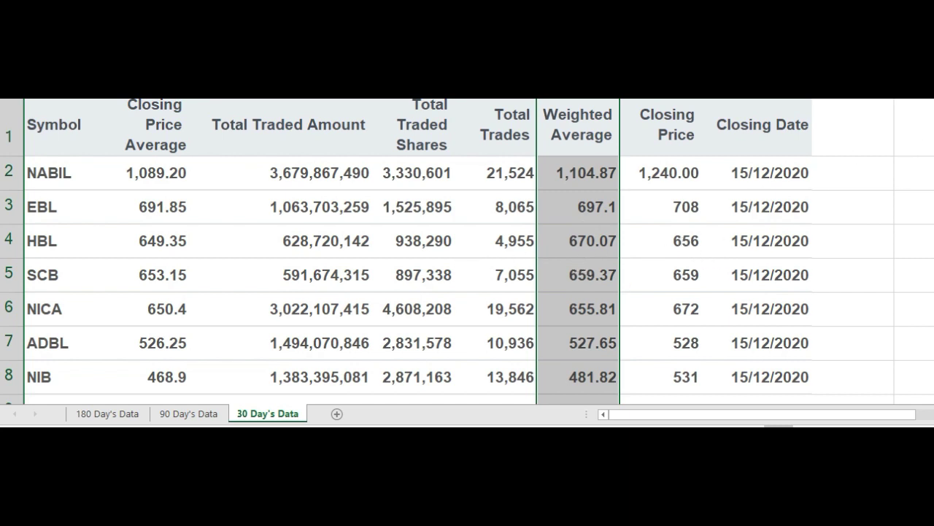
# Step: Examine the upper half of the 30-day Weighted Average ranking, comparing each symbol's weighted average with its closing price
pyautogui.scroll(-2, 467, 251)
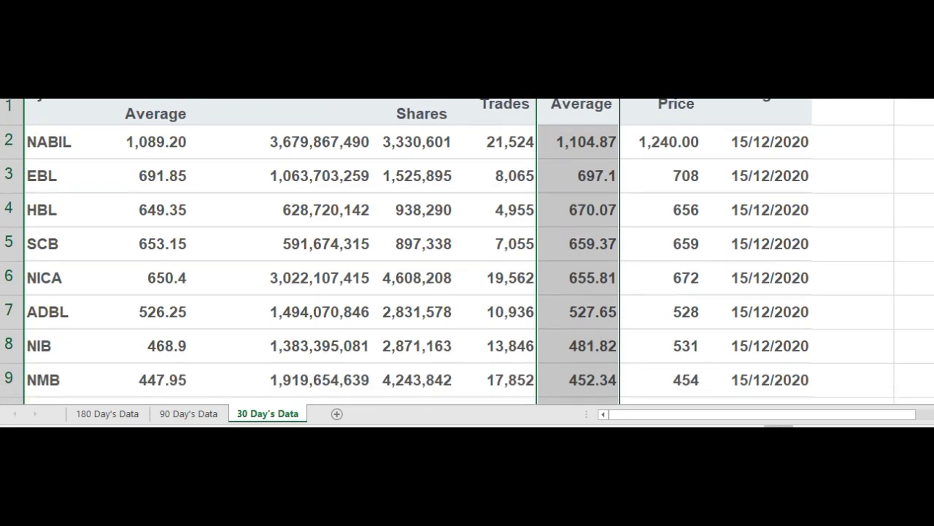
pyautogui.scroll(-2, 468, 250)
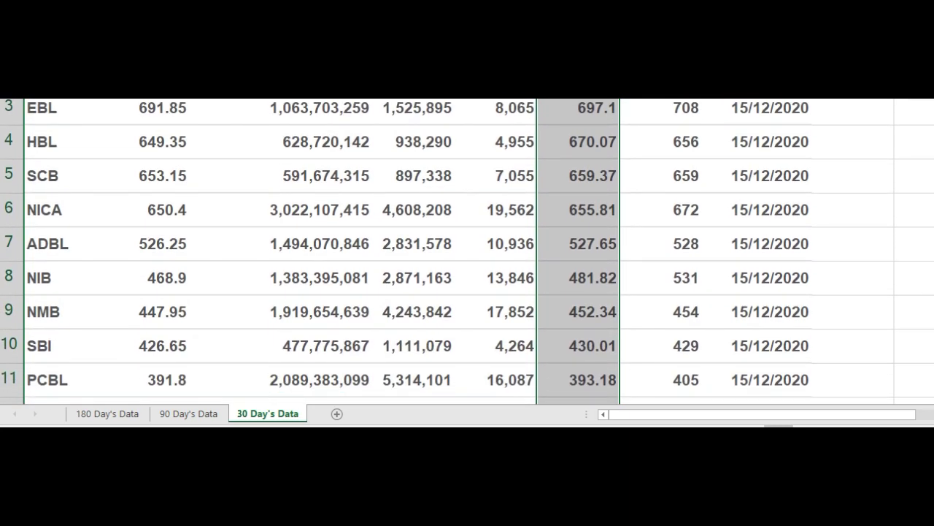
pyautogui.scroll(-1, 467, 250)
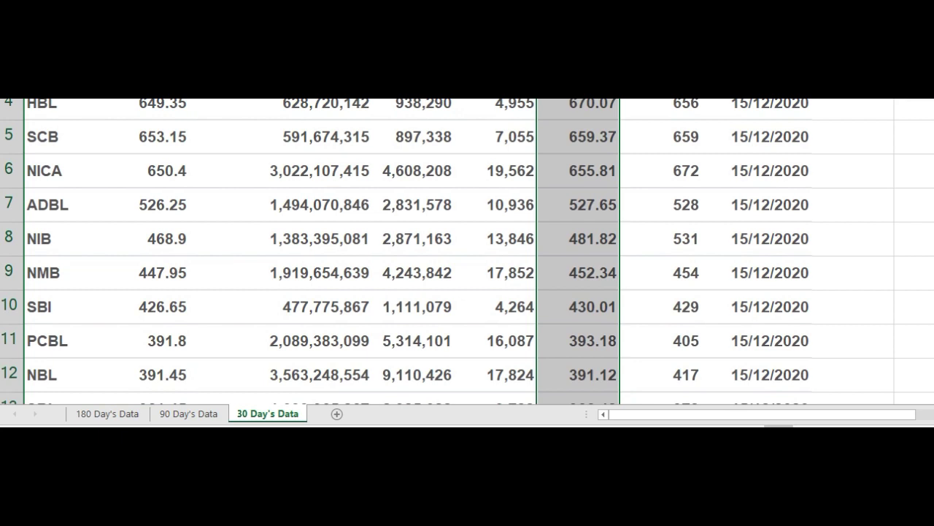
pyautogui.scroll(-1, 467, 251)
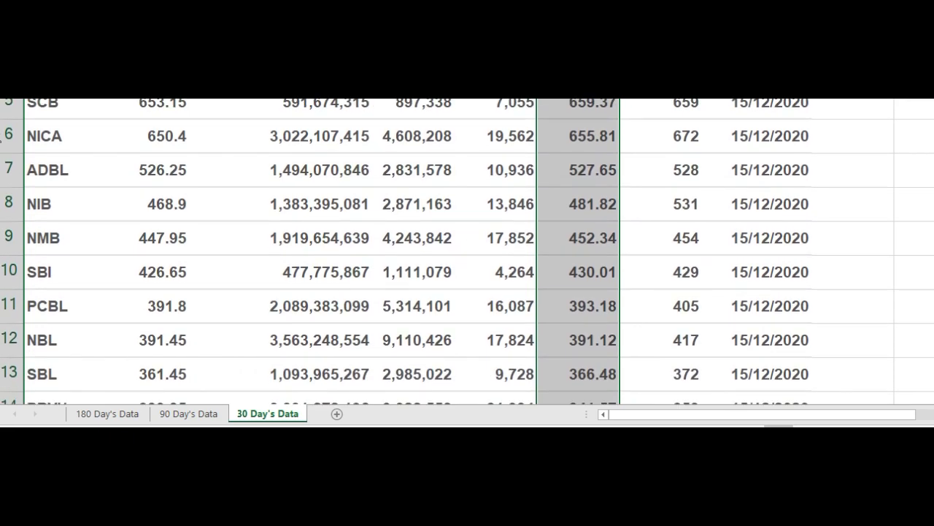
pyautogui.scroll(1, 468, 251)
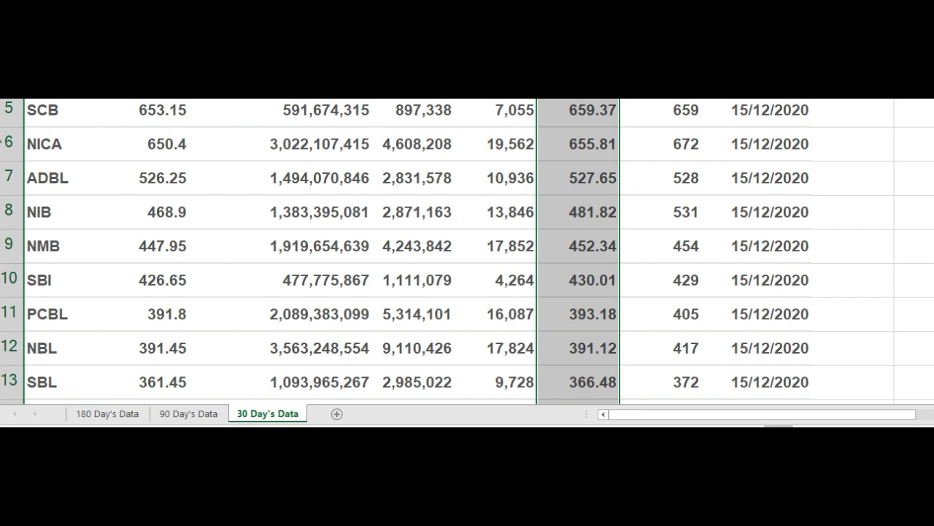
pyautogui.moveTo(933, 135); pyautogui.dragTo(933, 136)
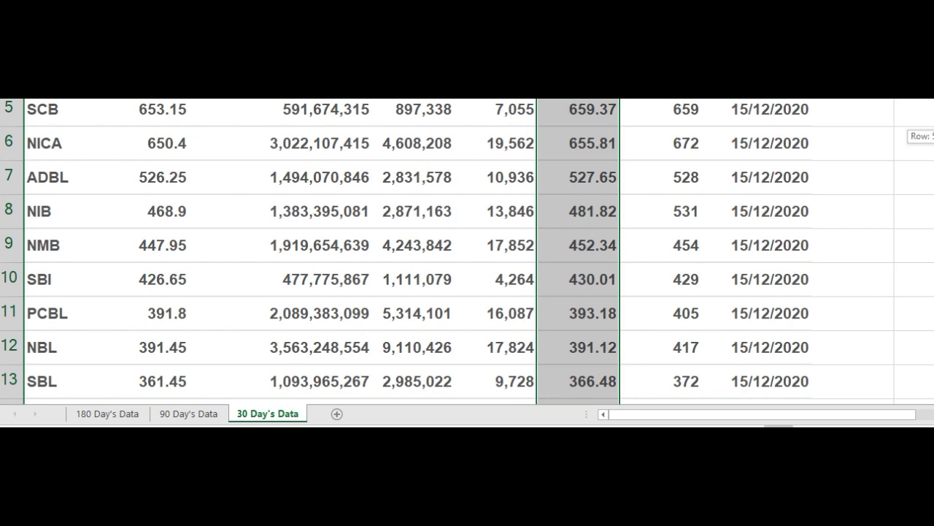
pyautogui.scroll(2, 467, 251)
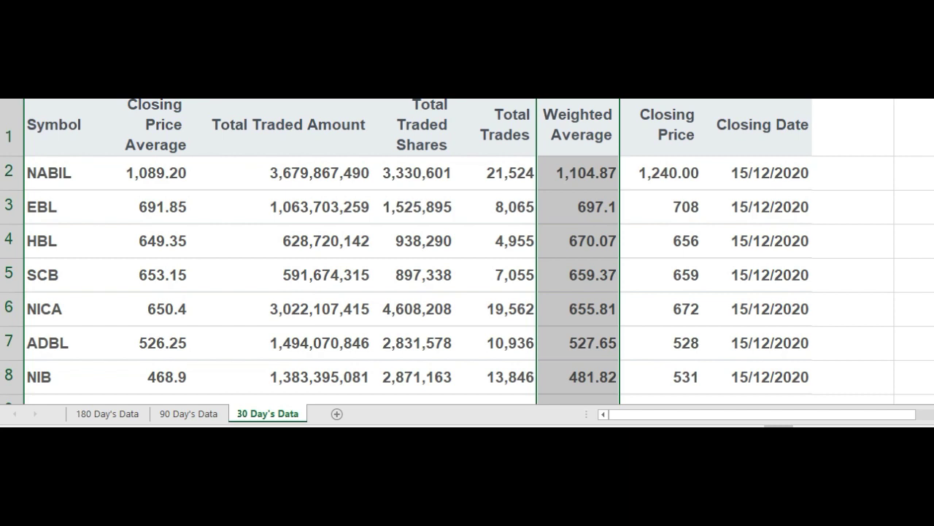
# Step: Review the 30-day ranking from NABIL down to SRBL and back up, checking closing prices against the weighted averages
pyautogui.scroll(-2, 468, 251)
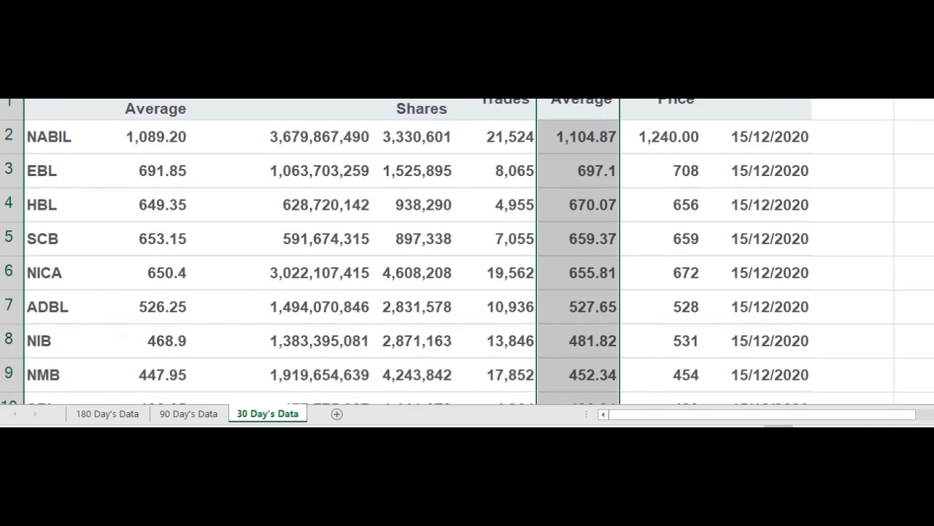
pyautogui.scroll(-3, 468, 251)
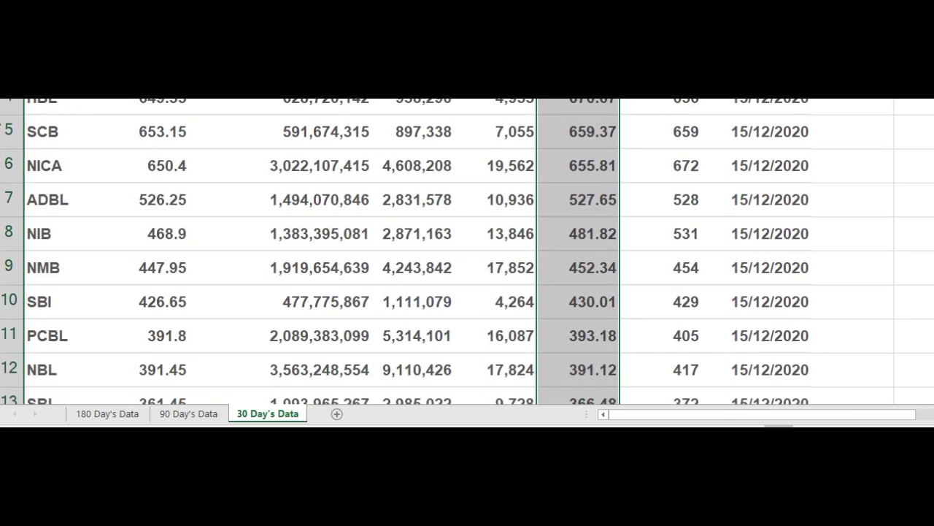
pyautogui.scroll(-3, 467, 251)
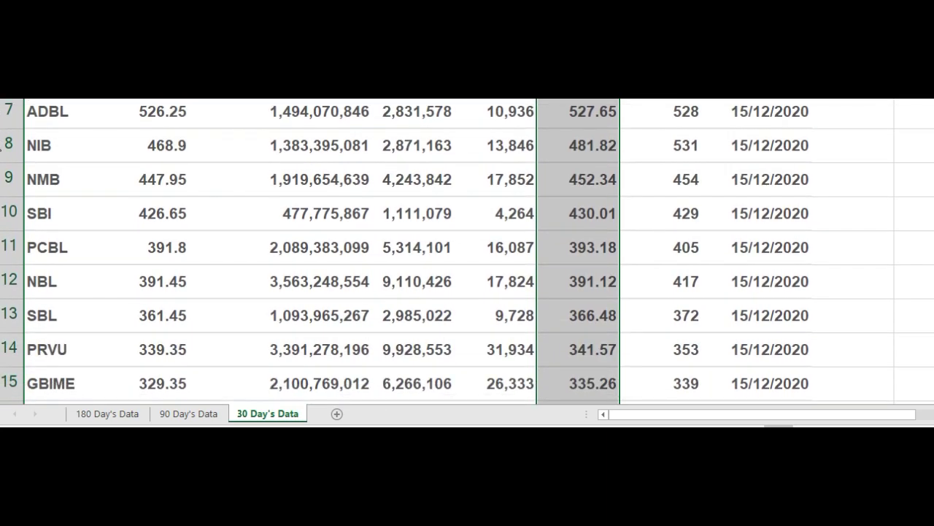
pyautogui.scroll(-2, 468, 251)
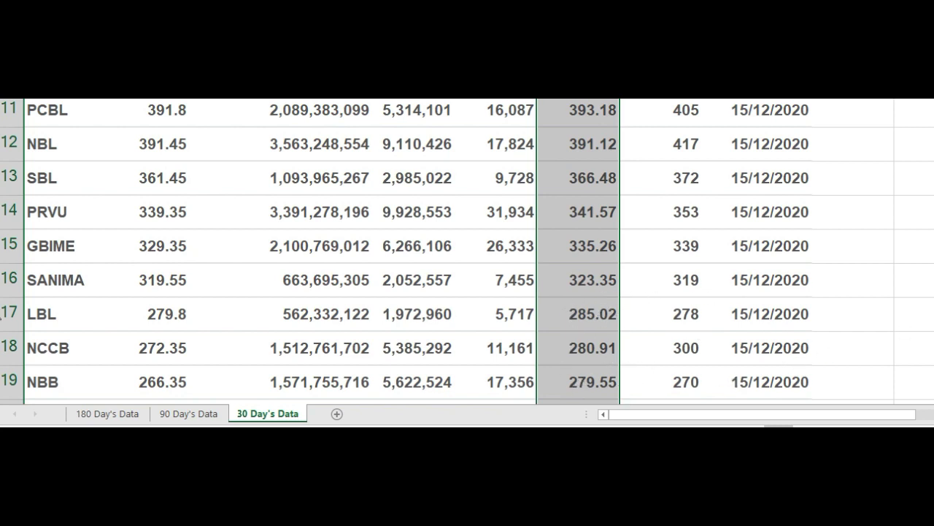
pyautogui.scroll(-1, 467, 251)
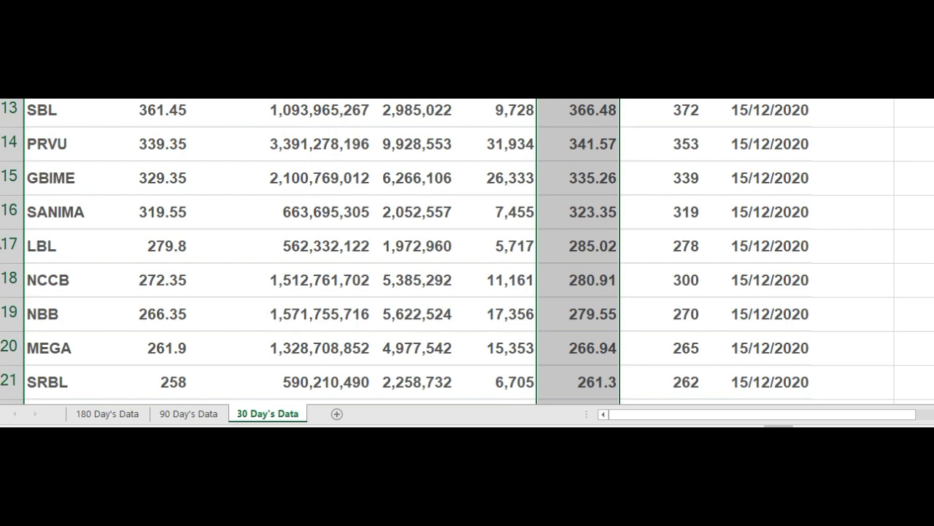
pyautogui.scroll(3, 467, 253)
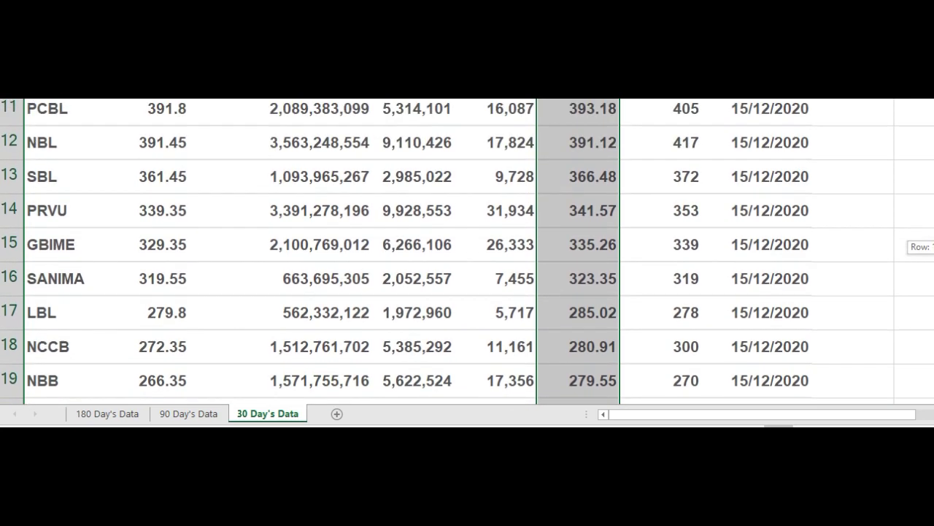
pyautogui.scroll(1, 467, 252)
pyautogui.scroll(2, 467, 253)
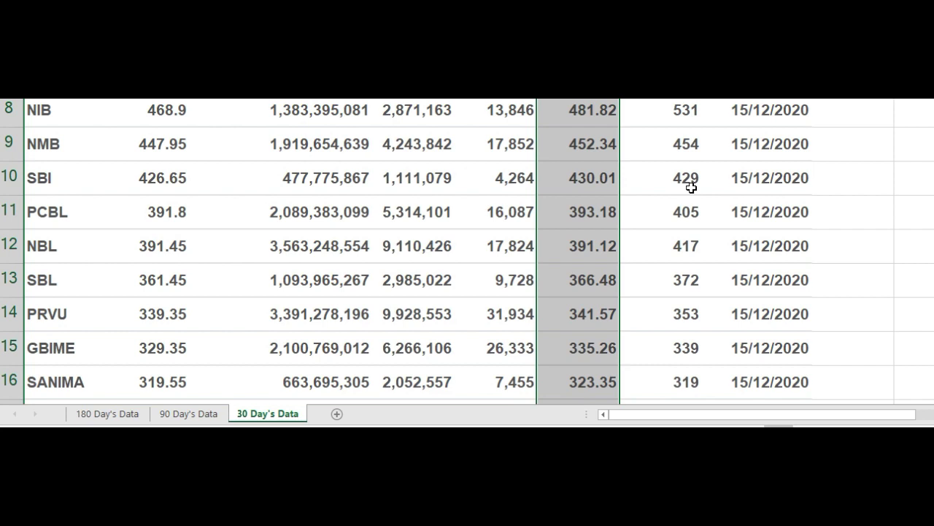
pyautogui.moveTo(930, 206); pyautogui.dragTo(931, 207)
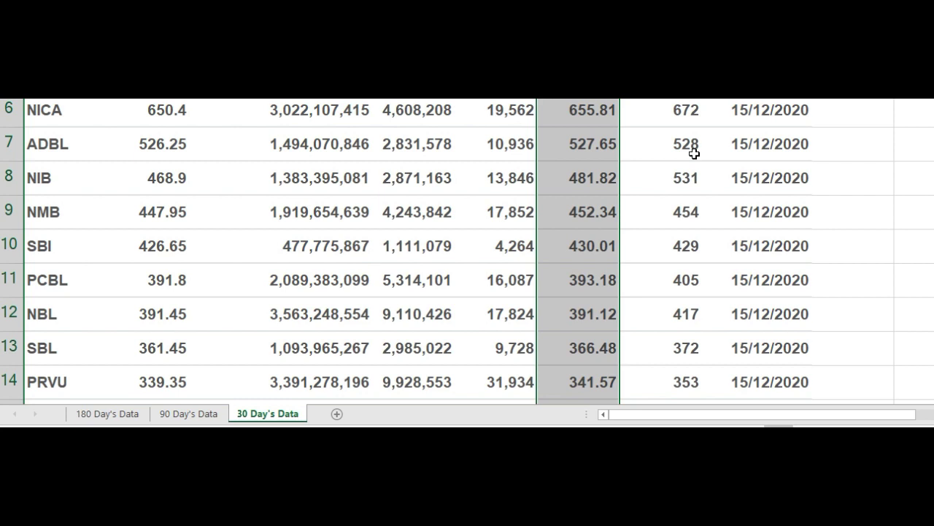
pyautogui.scroll(3, 467, 253)
pyautogui.scroll(1, 467, 253)
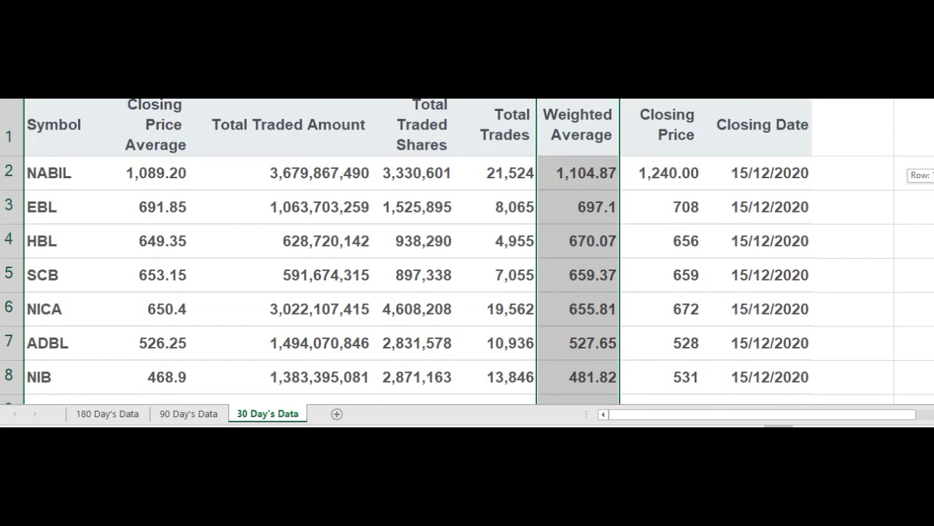
pyautogui.scroll(-1, 467, 253)
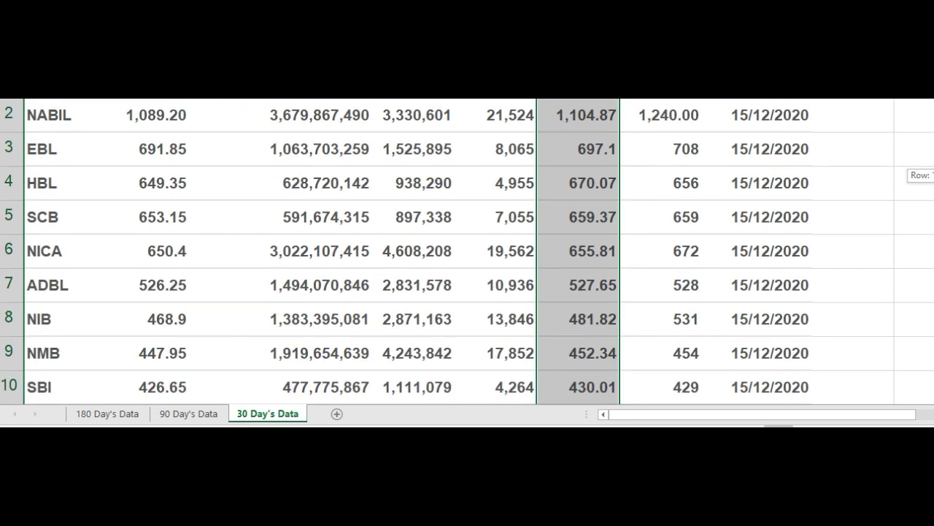
pyautogui.scroll(1, 467, 253)
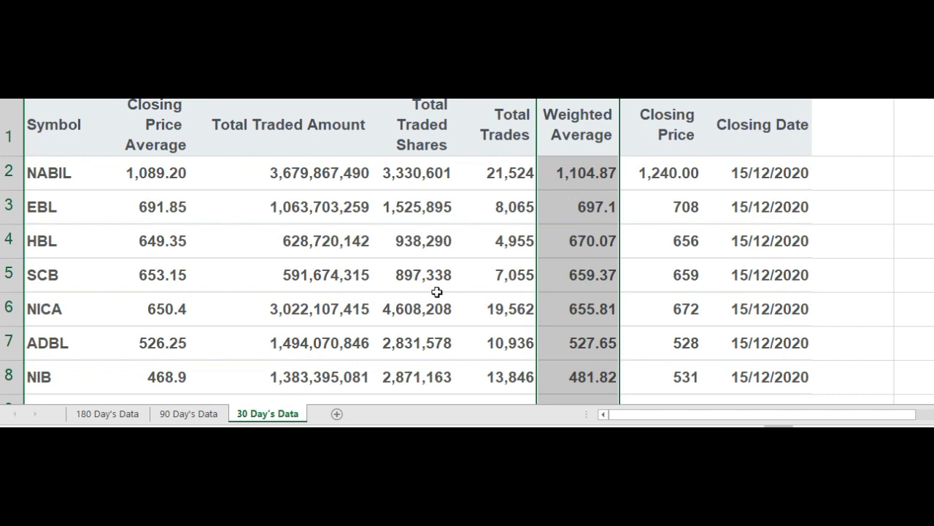
# Step: Compare the lowest-ranked symbols on the 90-day and 30-day sheets by weighted average and closing price, and return to the 30-day table's first row
pyautogui.click(196, 422)
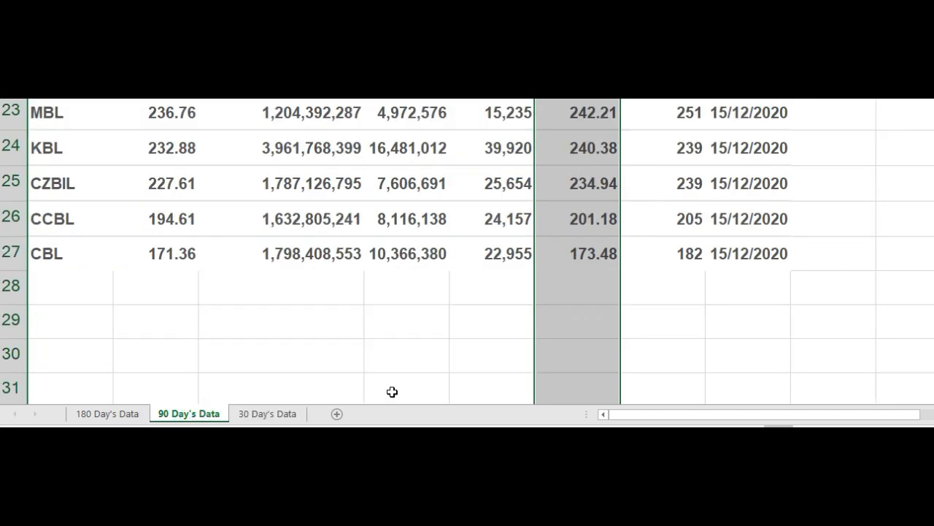
pyautogui.click(285, 417)
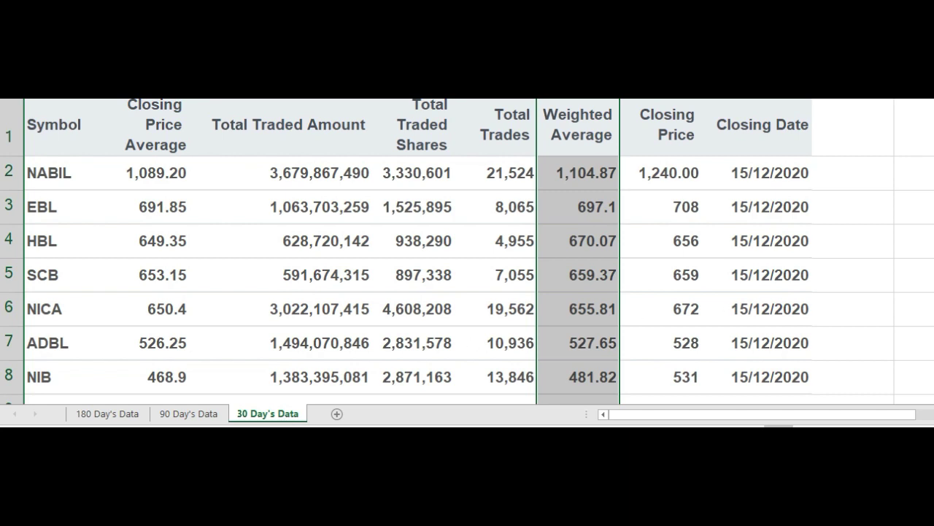
pyautogui.scroll(-3, 467, 249)
pyautogui.scroll(-3, 467, 250)
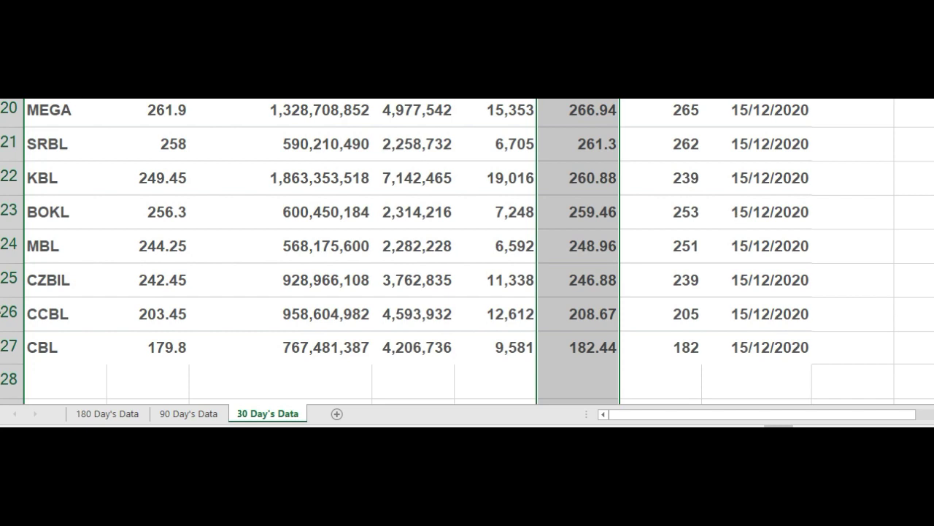
pyautogui.scroll(-2, 467, 251)
pyautogui.scroll(8, 468, 250)
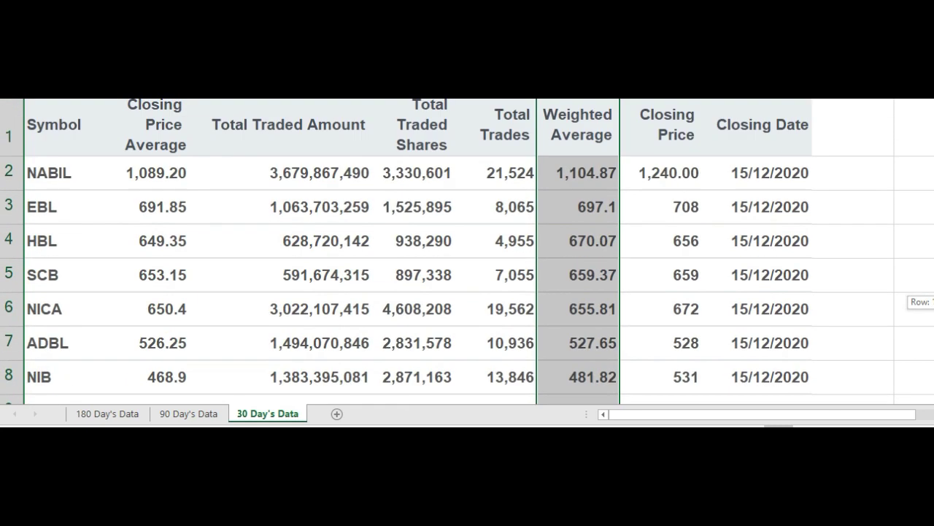